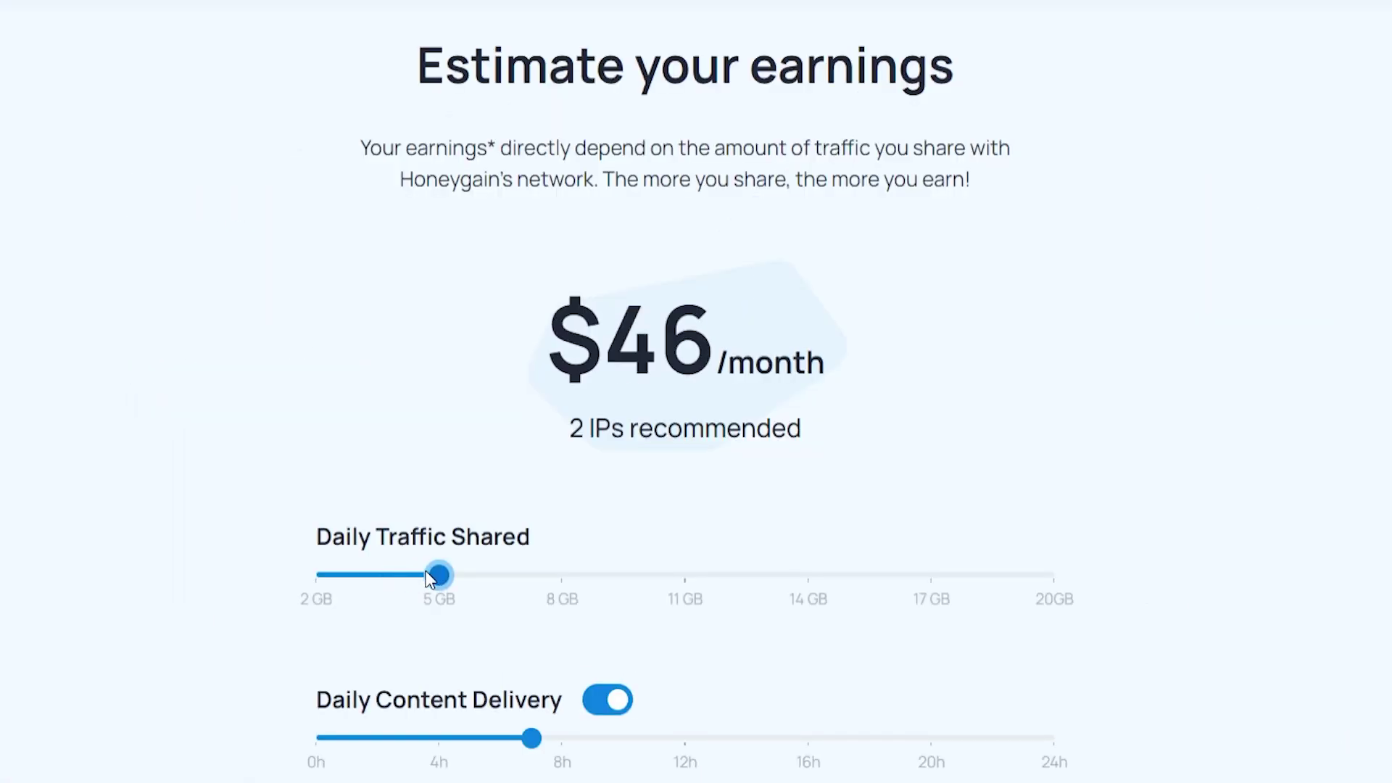
# - Lower the shared traffic estimate to about 3 GB and claim the $5 new-user gift
pyautogui.moveTo(430, 578); pyautogui.dragTo(398, 576)
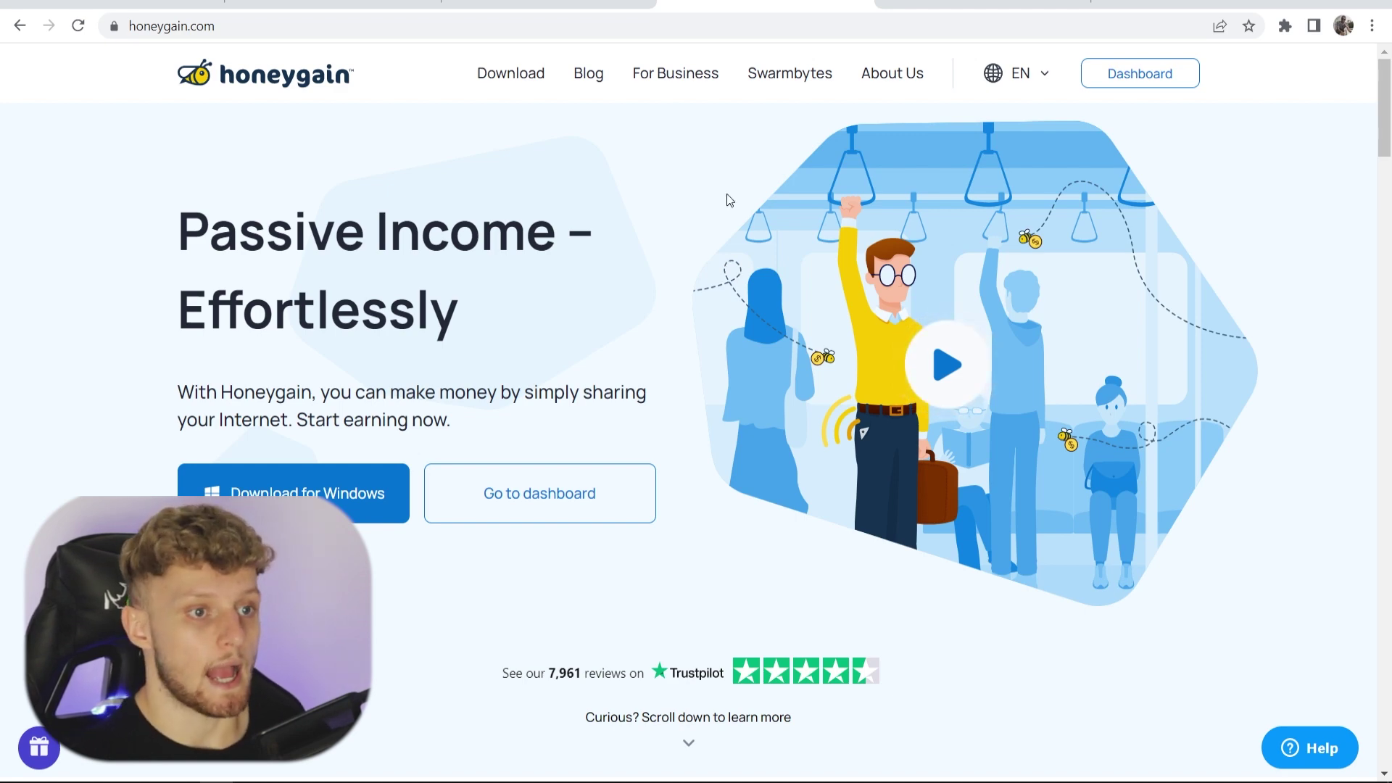
pyautogui.moveTo(882, 13)
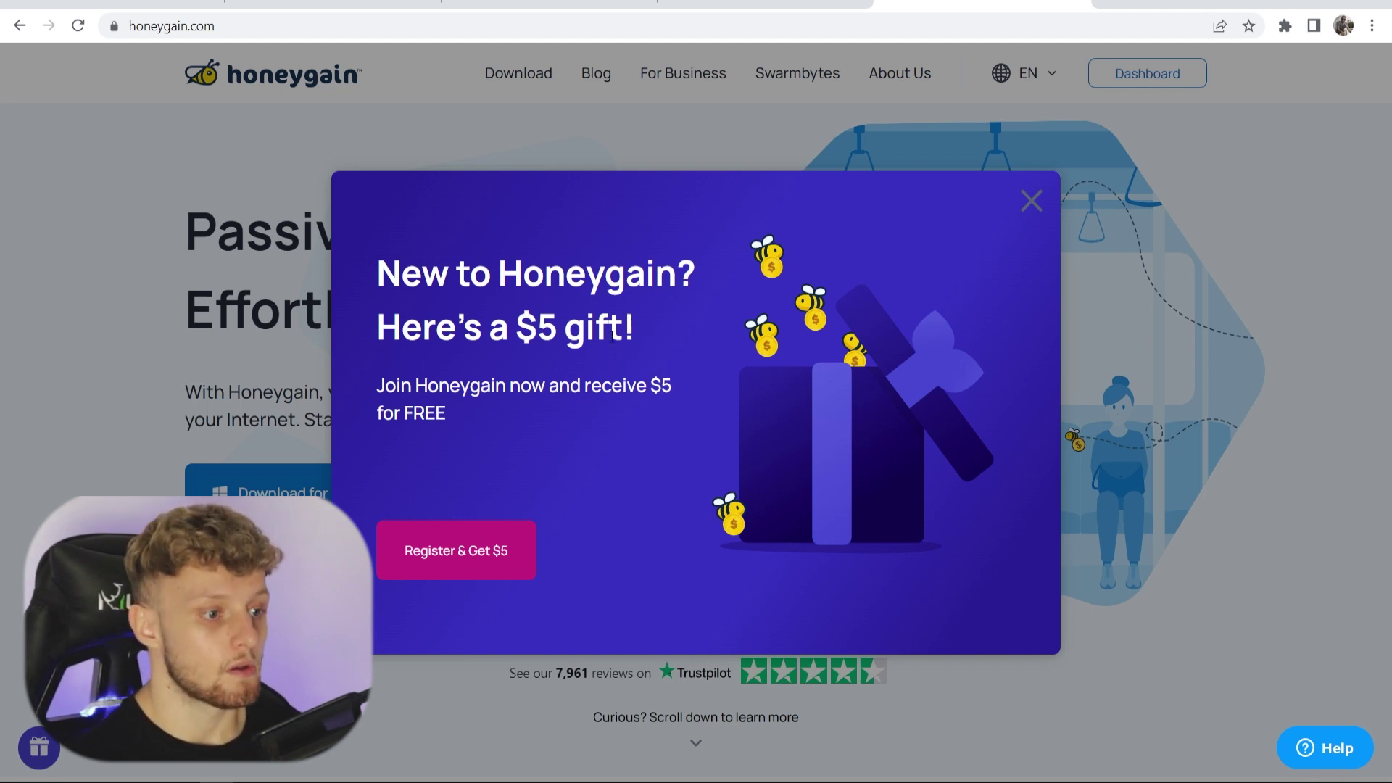
pyautogui.click(464, 554)
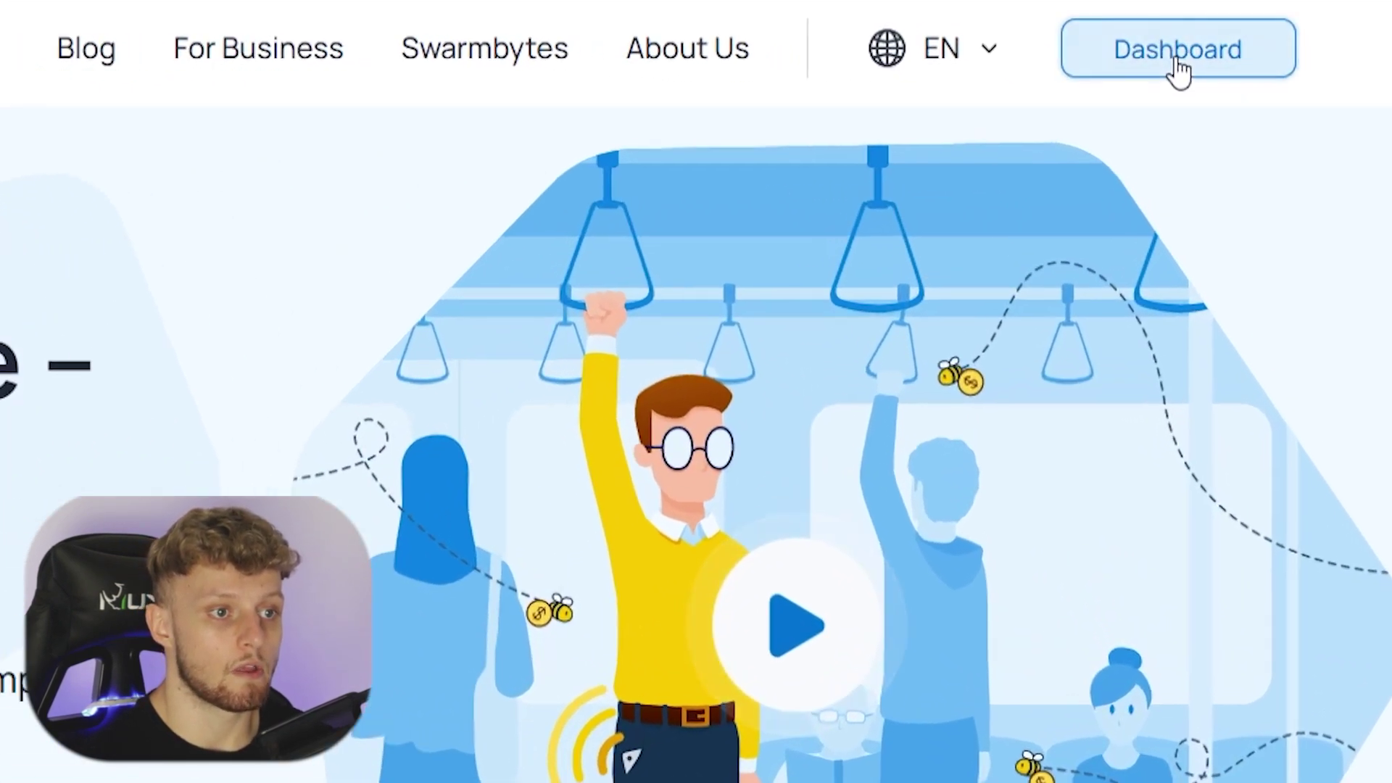
# - Go to the dashboard sign-up page and review the $5 referral bonus message
pyautogui.click(1140, 73)
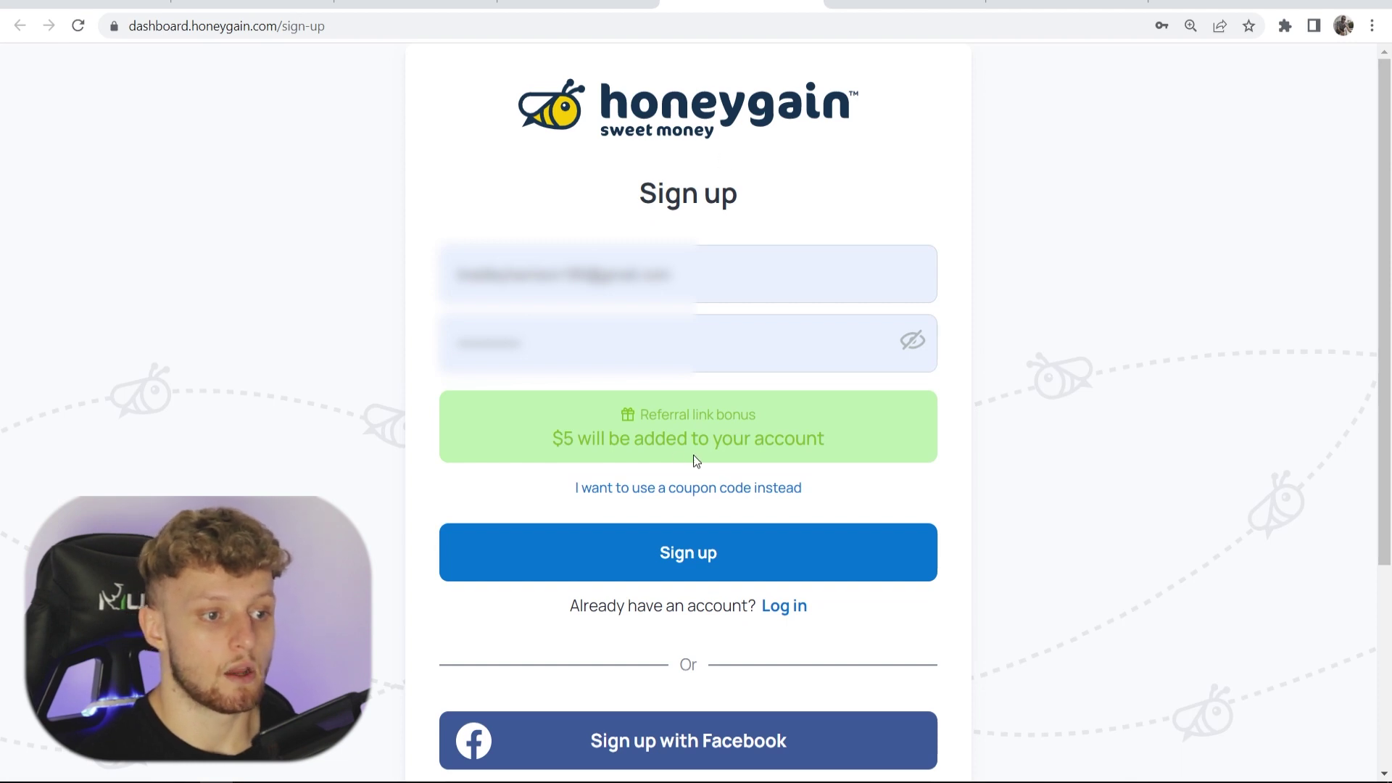
pyautogui.moveTo(846, 445); pyautogui.dragTo(586, 416)
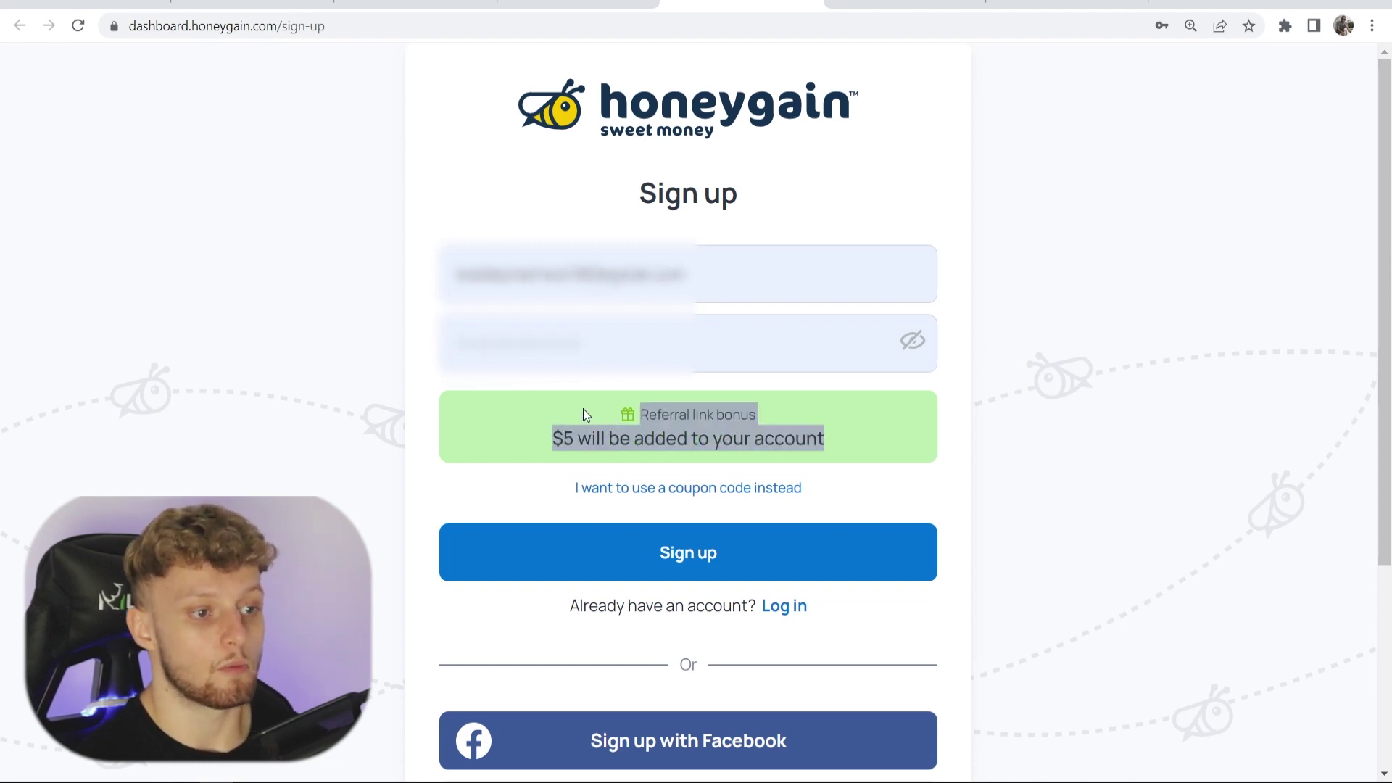
pyautogui.click(583, 407)
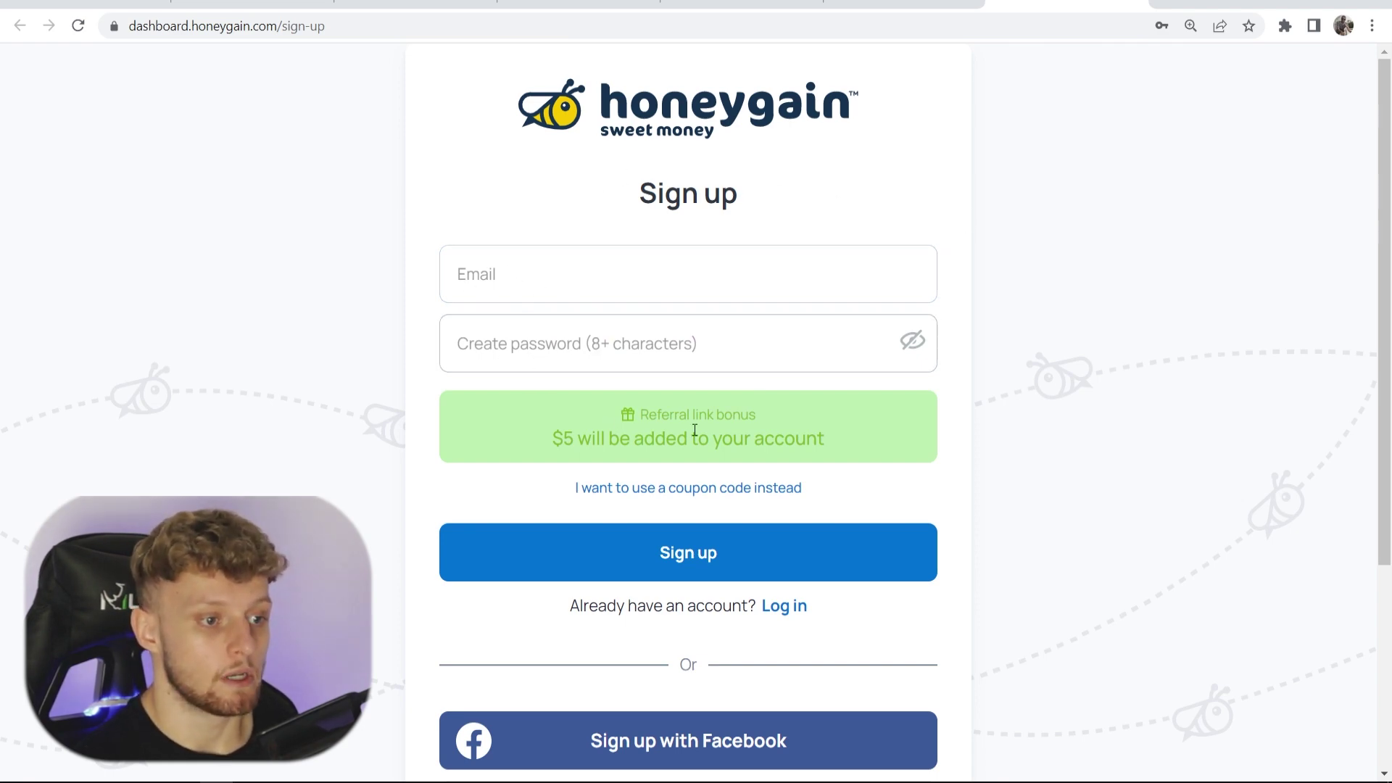
pyautogui.scroll(-4, 569, 444)
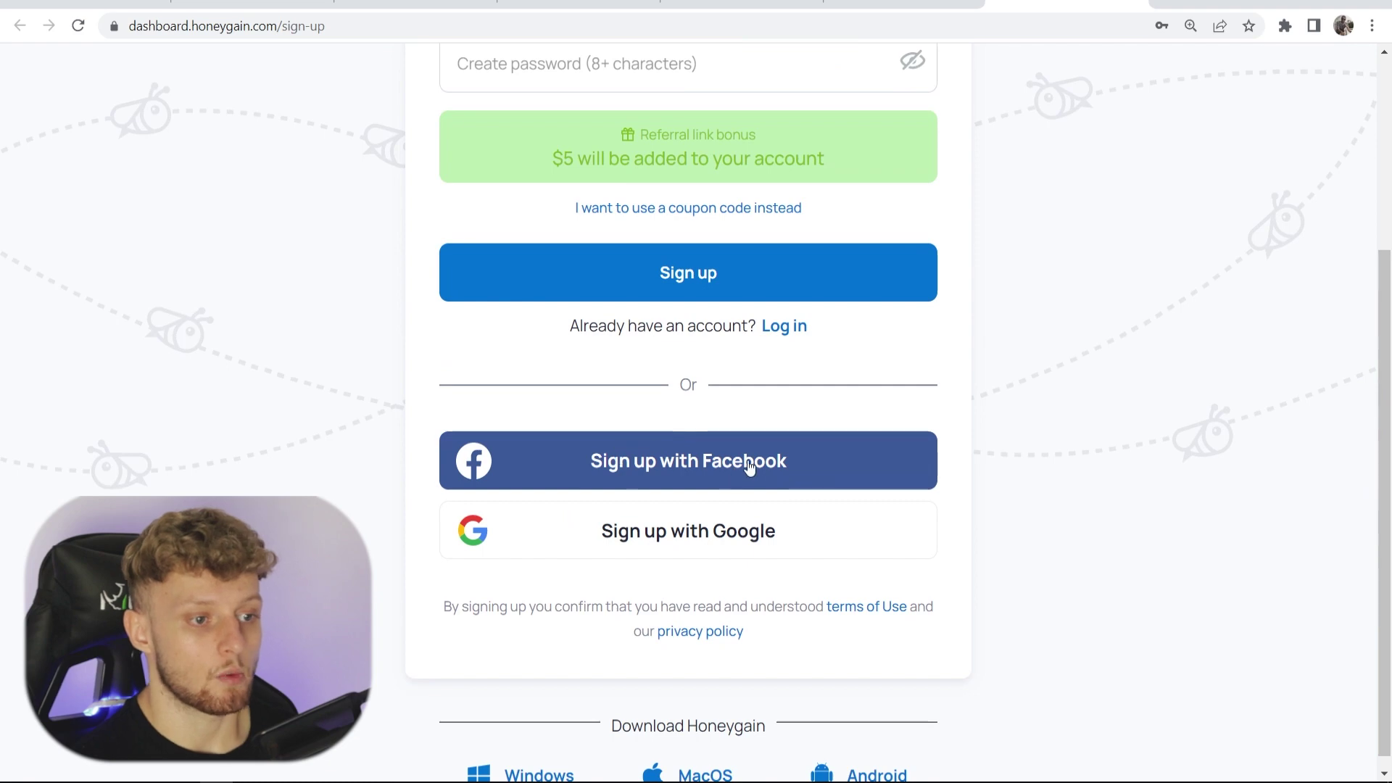
pyautogui.scroll(1, 1112, 471)
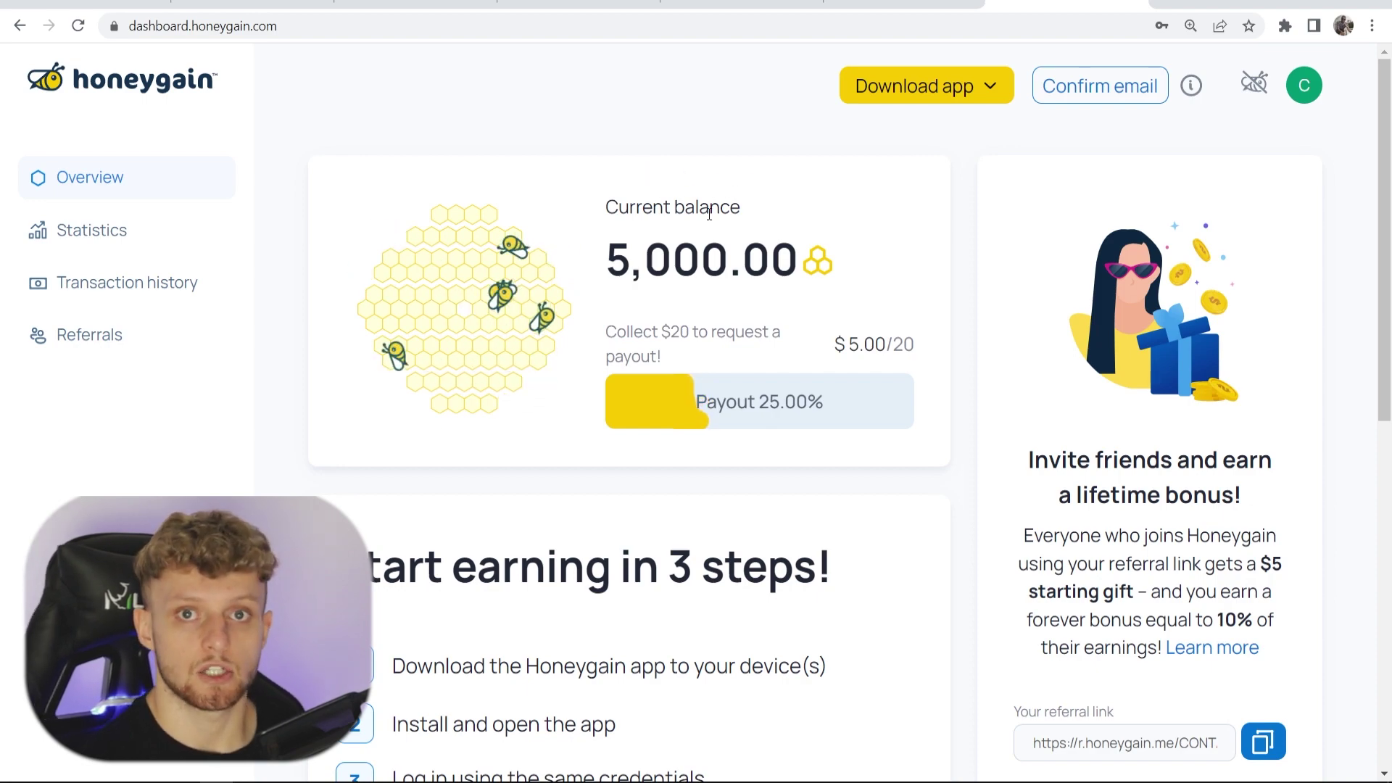
pyautogui.moveTo(600, 257); pyautogui.dragTo(782, 257)
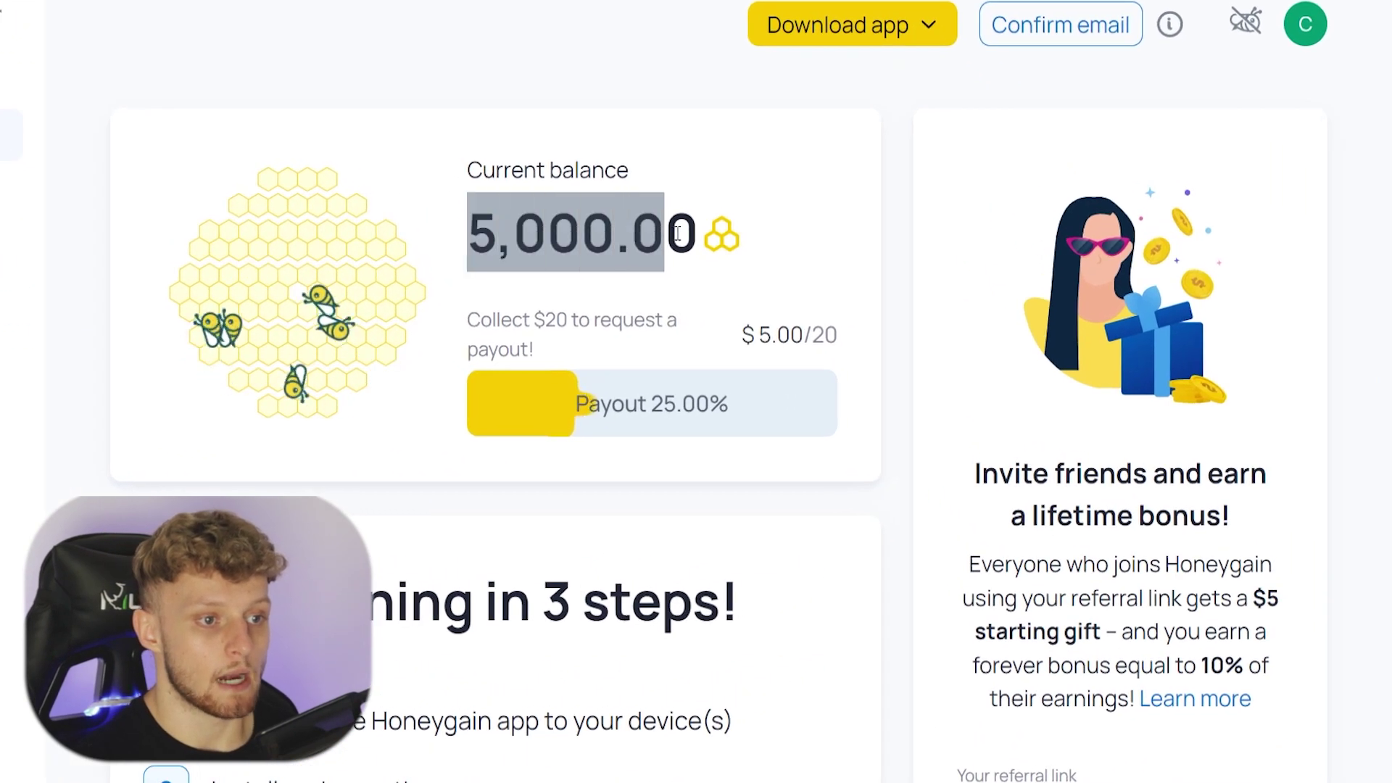
pyautogui.moveTo(728, 319); pyautogui.dragTo(801, 322)
pyautogui.click(796, 318)
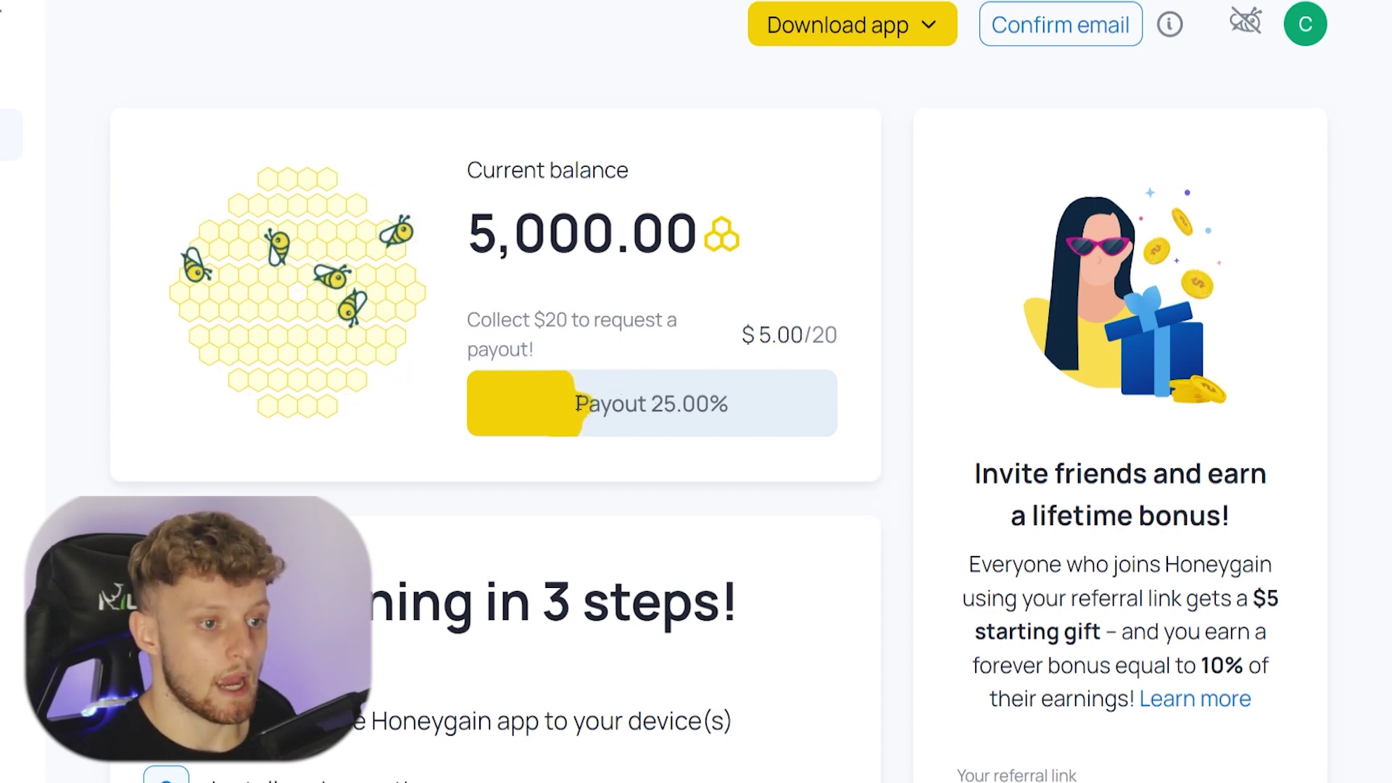
pyautogui.moveTo(574, 403); pyautogui.dragTo(658, 397)
pyautogui.click(747, 402)
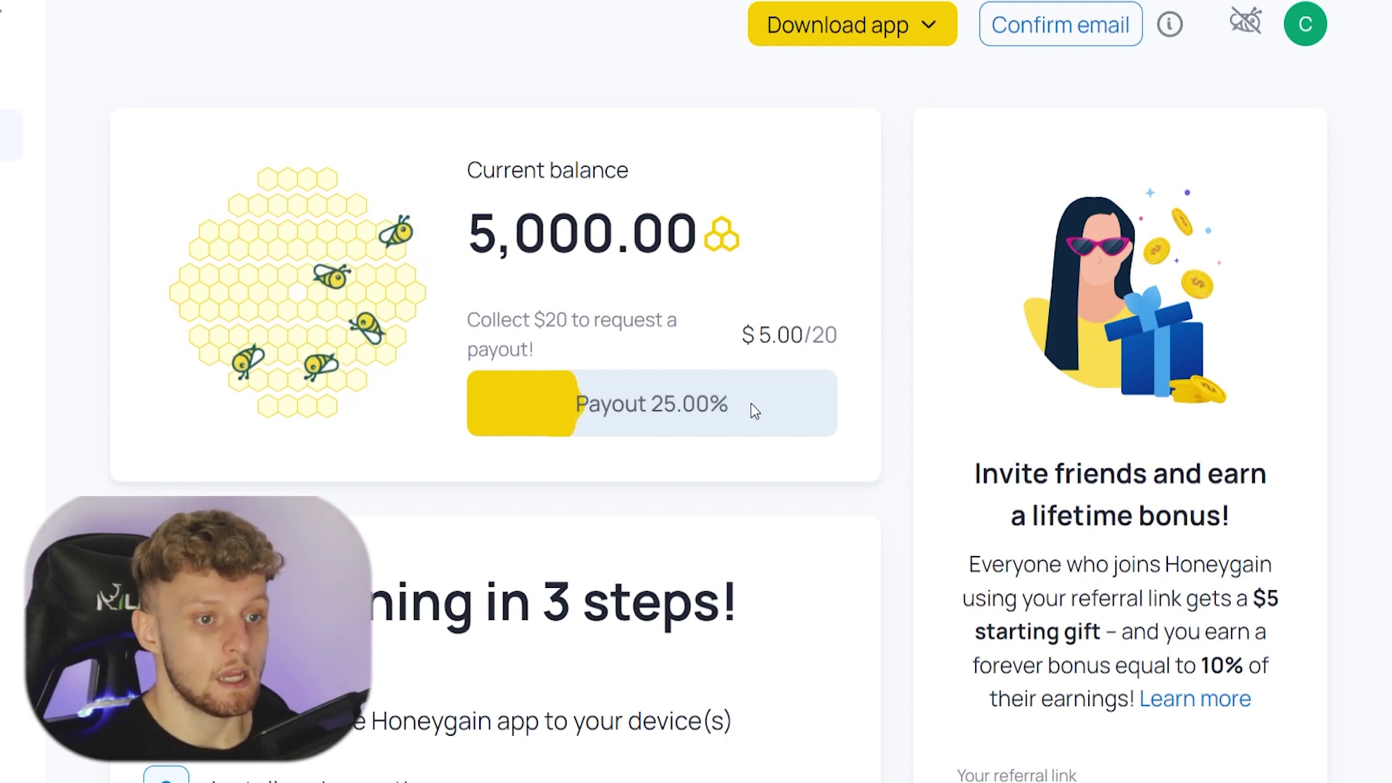
pyautogui.scroll(-2, 754, 406)
pyautogui.moveTo(975, 360); pyautogui.dragTo(1256, 393)
pyautogui.click(1256, 392)
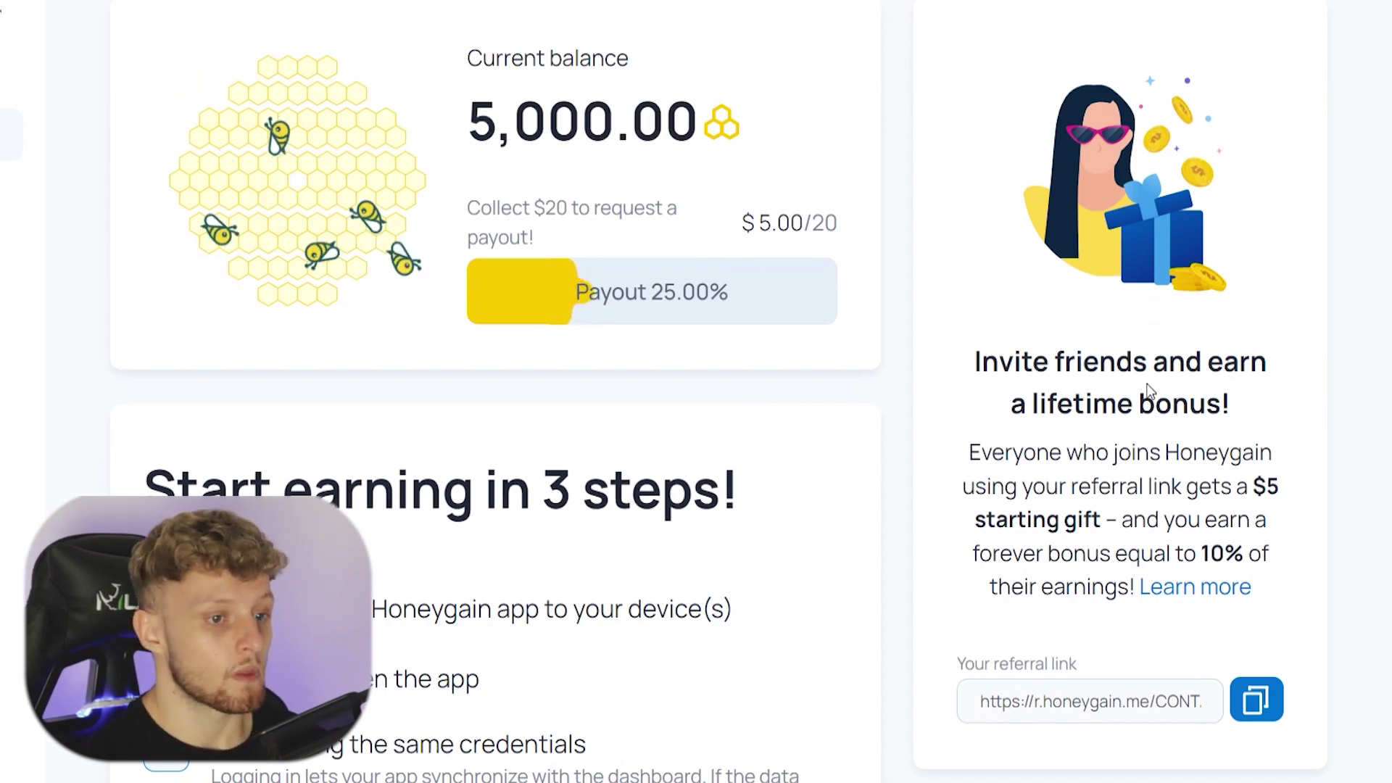
pyautogui.scroll(-4, 778, 422)
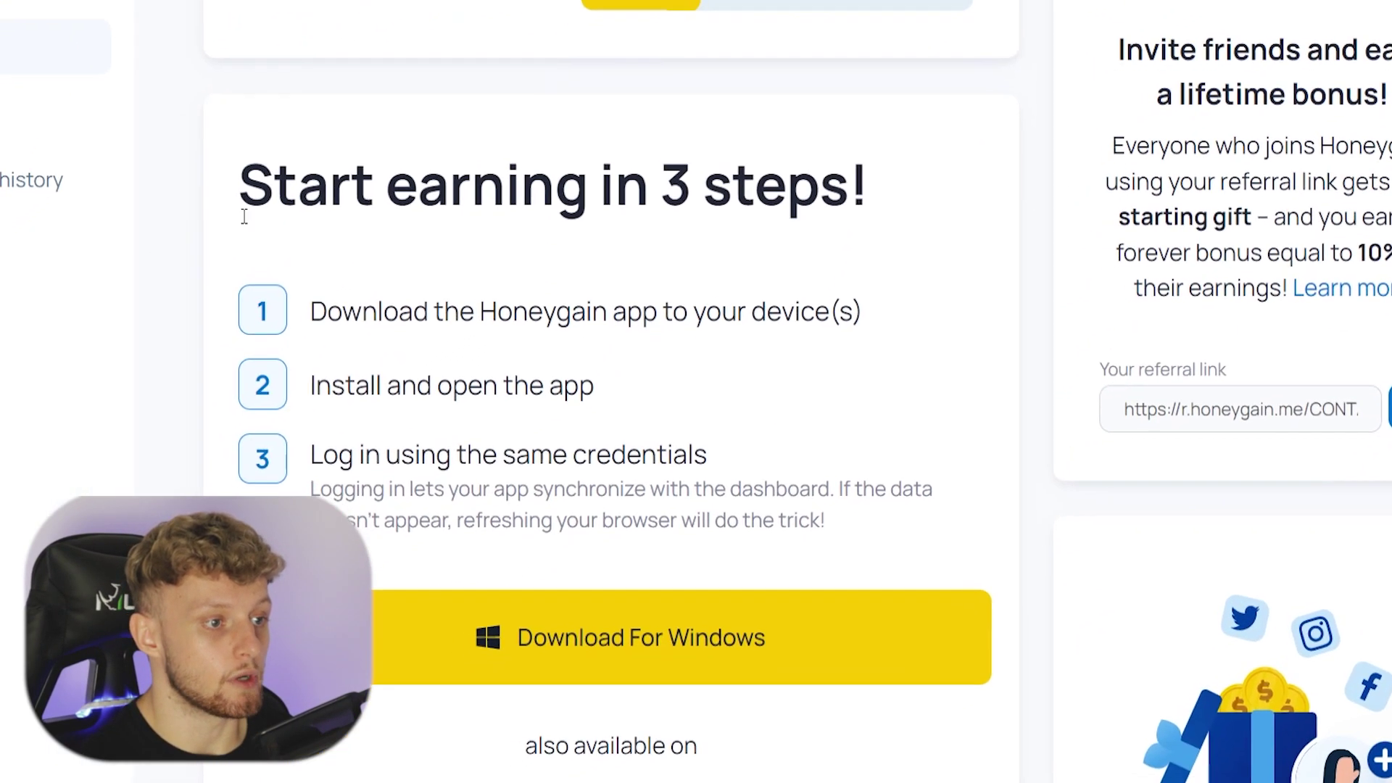
pyautogui.moveTo(317, 311); pyautogui.dragTo(892, 314)
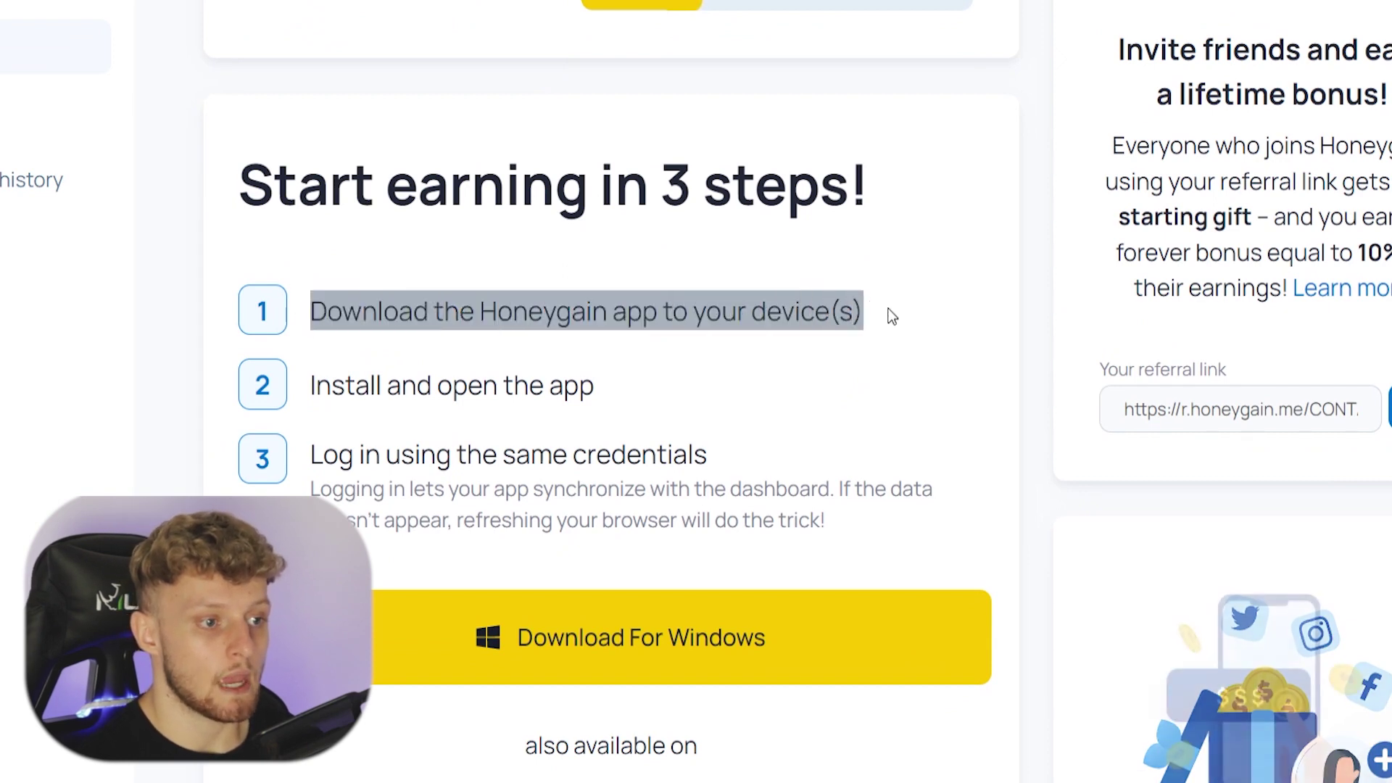
pyautogui.moveTo(311, 385); pyautogui.dragTo(690, 392)
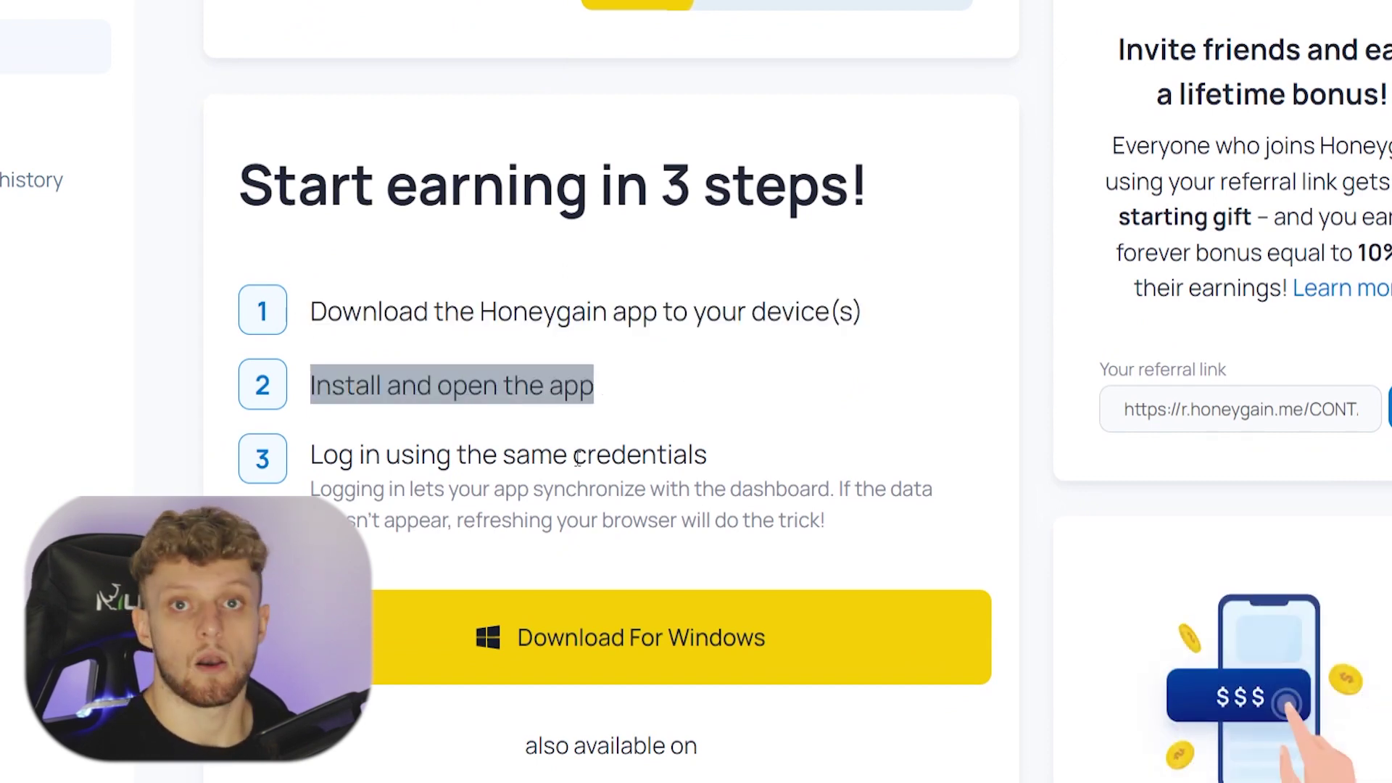
pyautogui.click(689, 424)
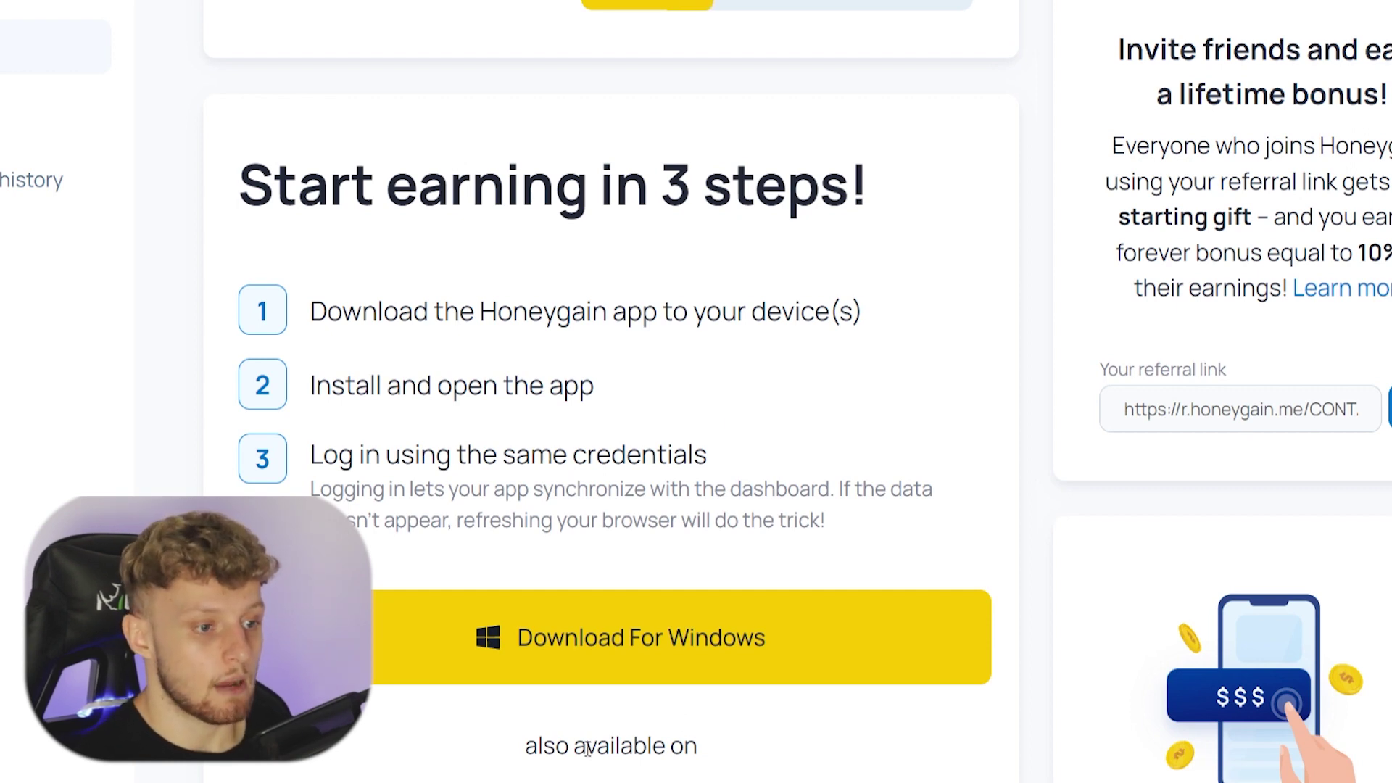
pyautogui.scroll(-3, 594, 643)
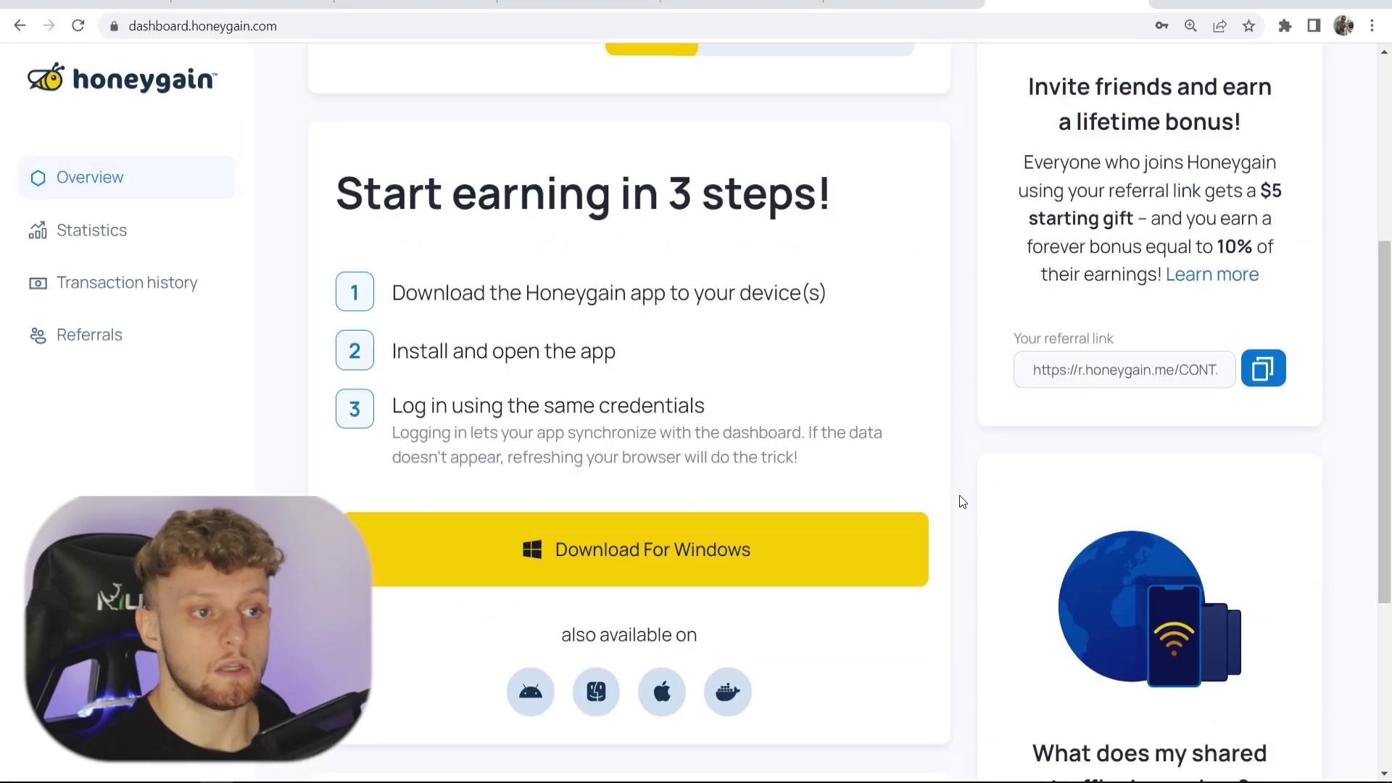
pyautogui.scroll(5, 1043, 324)
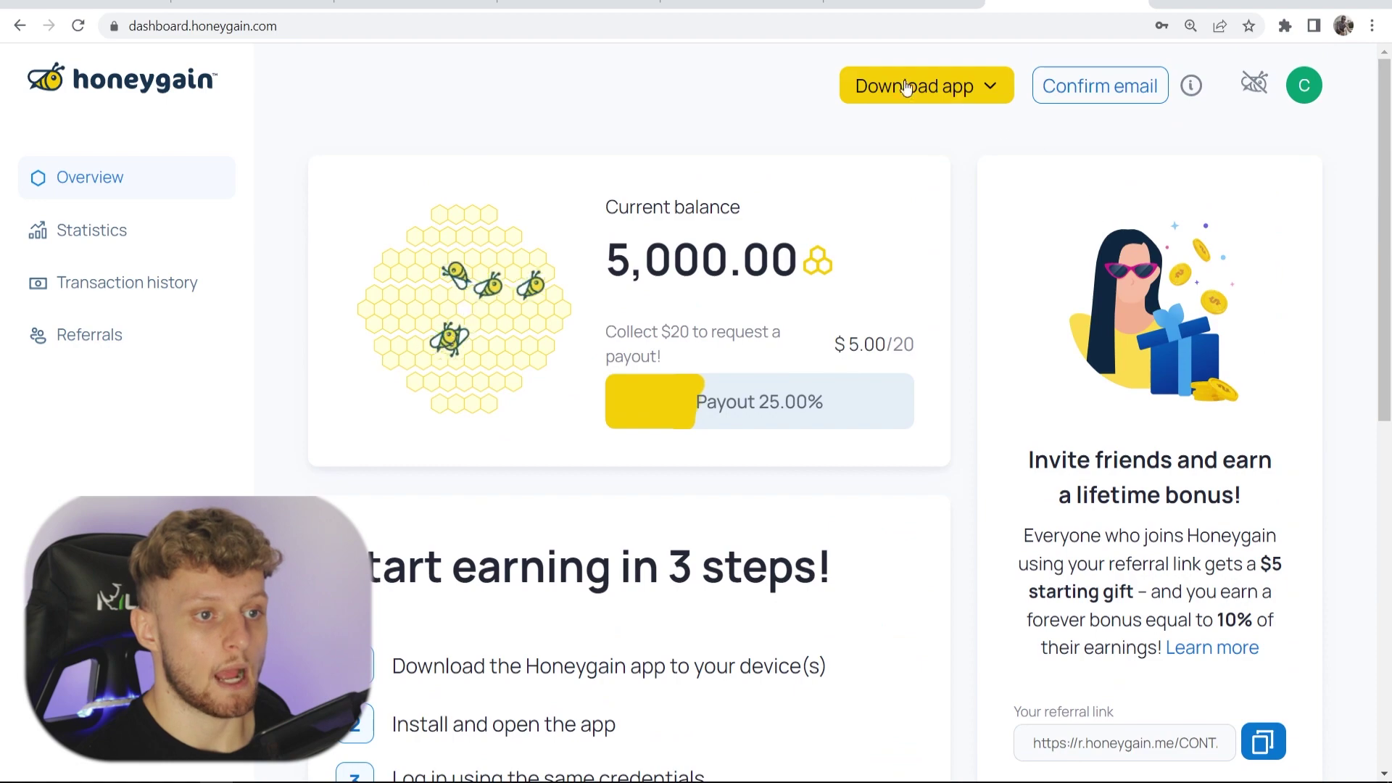
# - Download the Windows installer Honeygain_install.exe from the platform list
pyautogui.click(990, 87)
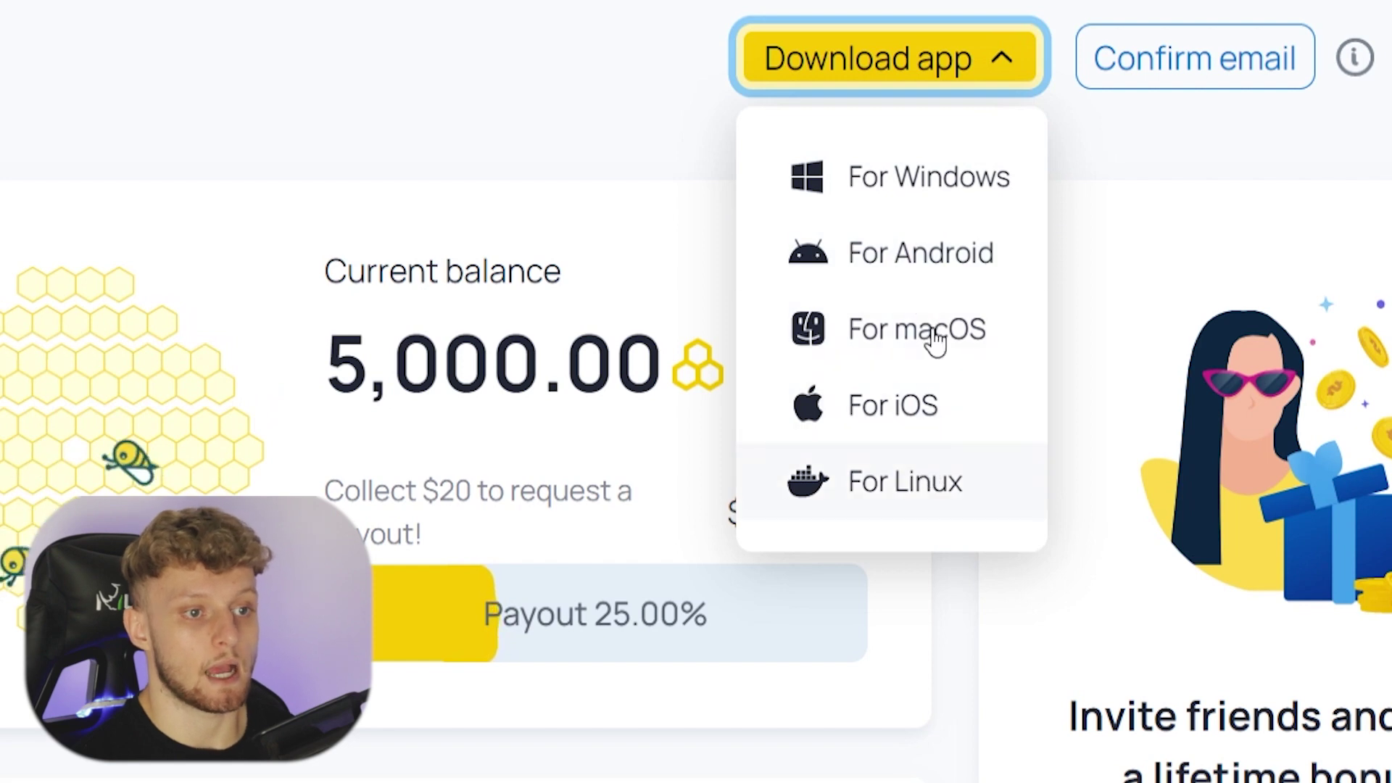
pyautogui.click(921, 194)
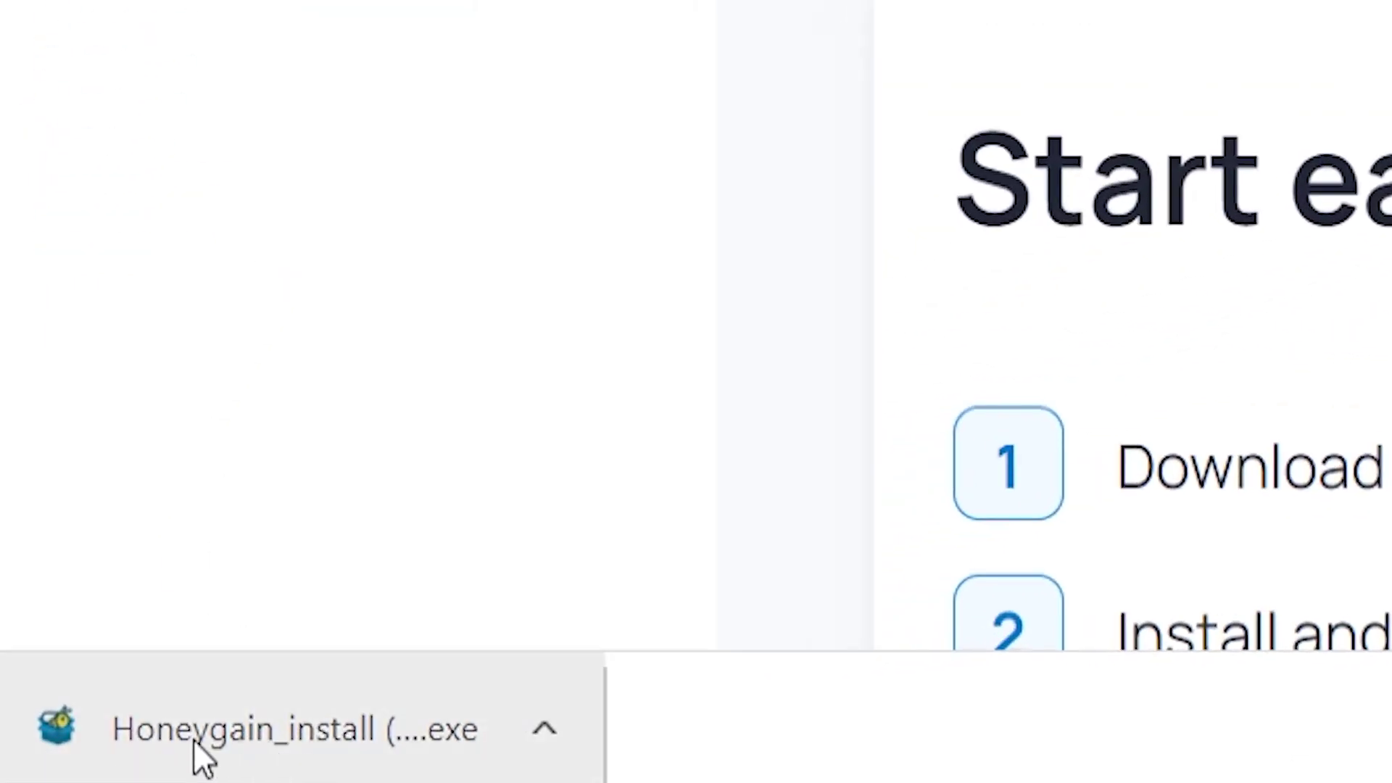
# - Run the installer, accept the Terms of Use, and install to C:\Program Files (x86)\Honeygain\
pyautogui.click(285, 737)
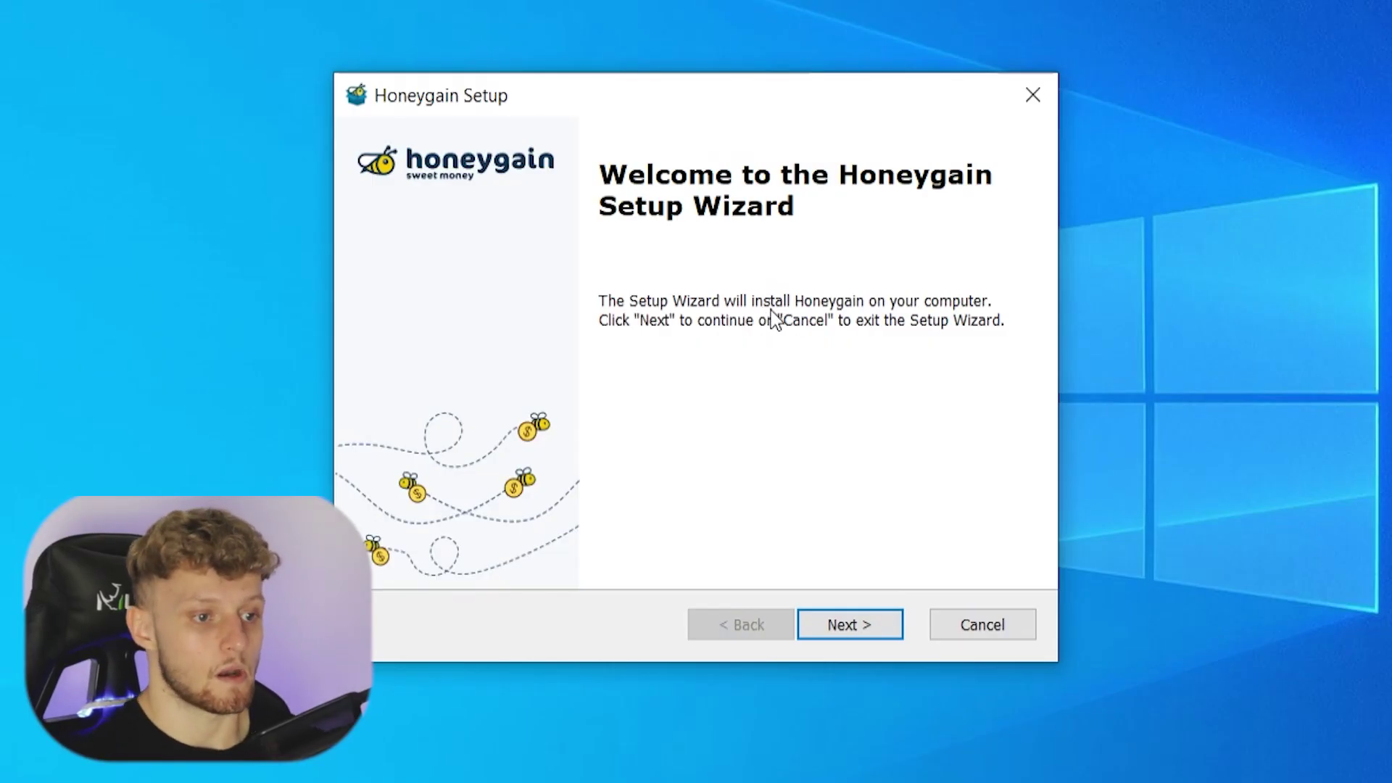
pyautogui.click(862, 626)
pyautogui.click(381, 533)
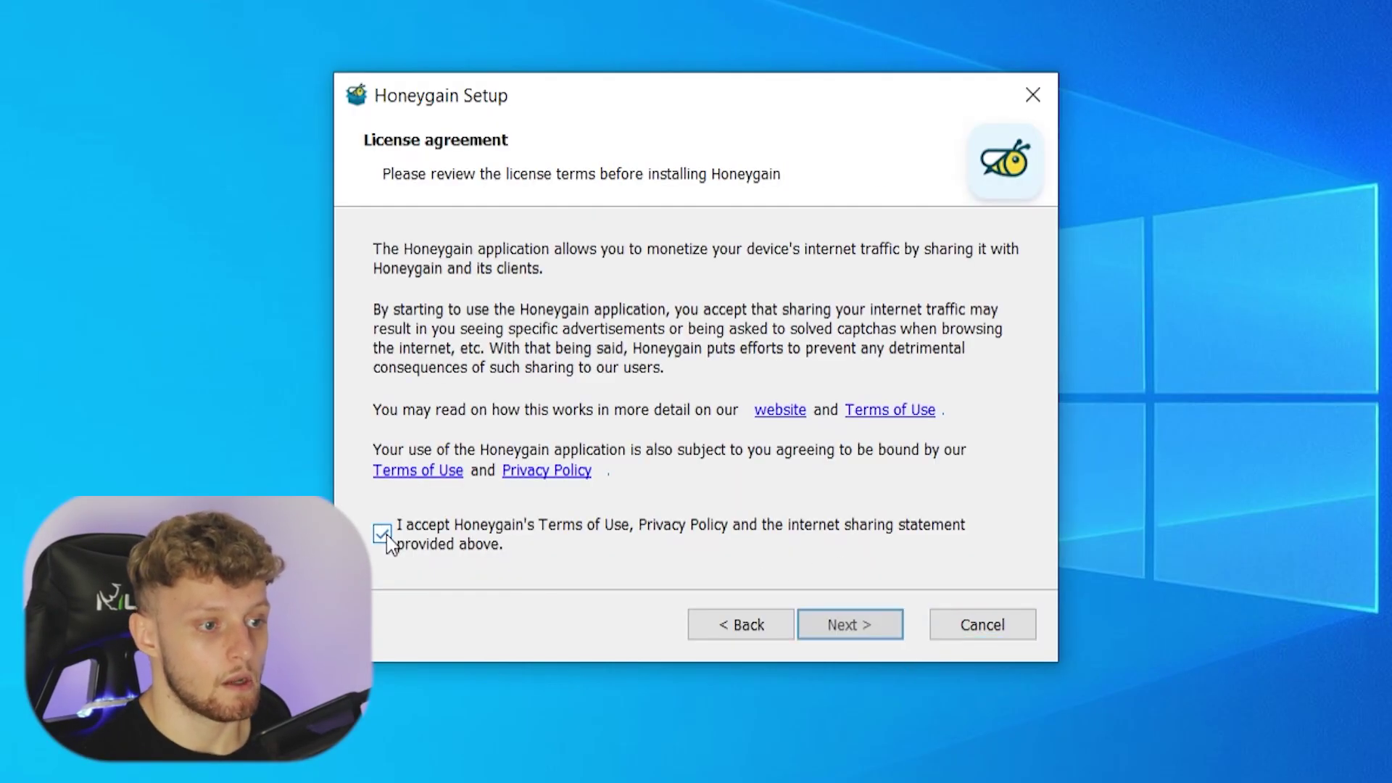
pyautogui.click(896, 637)
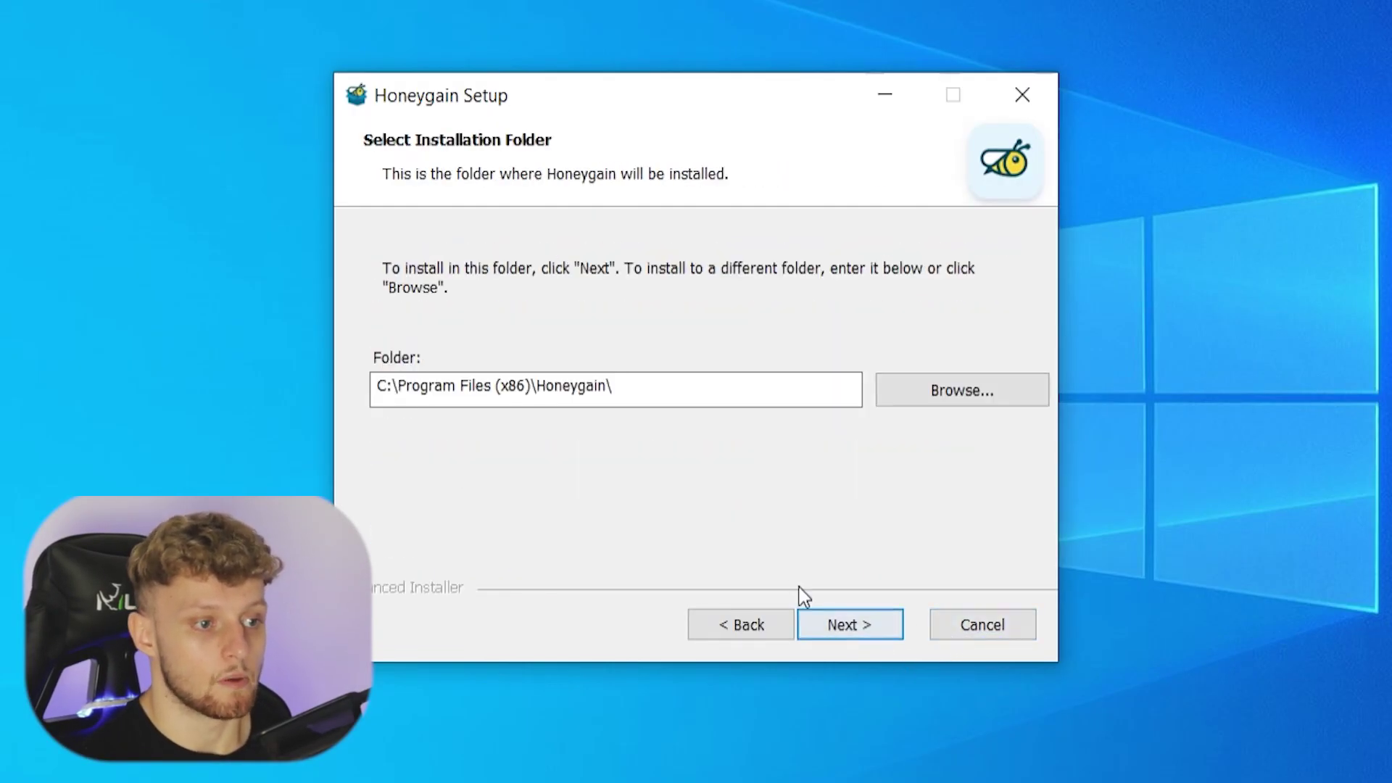
pyautogui.click(855, 633)
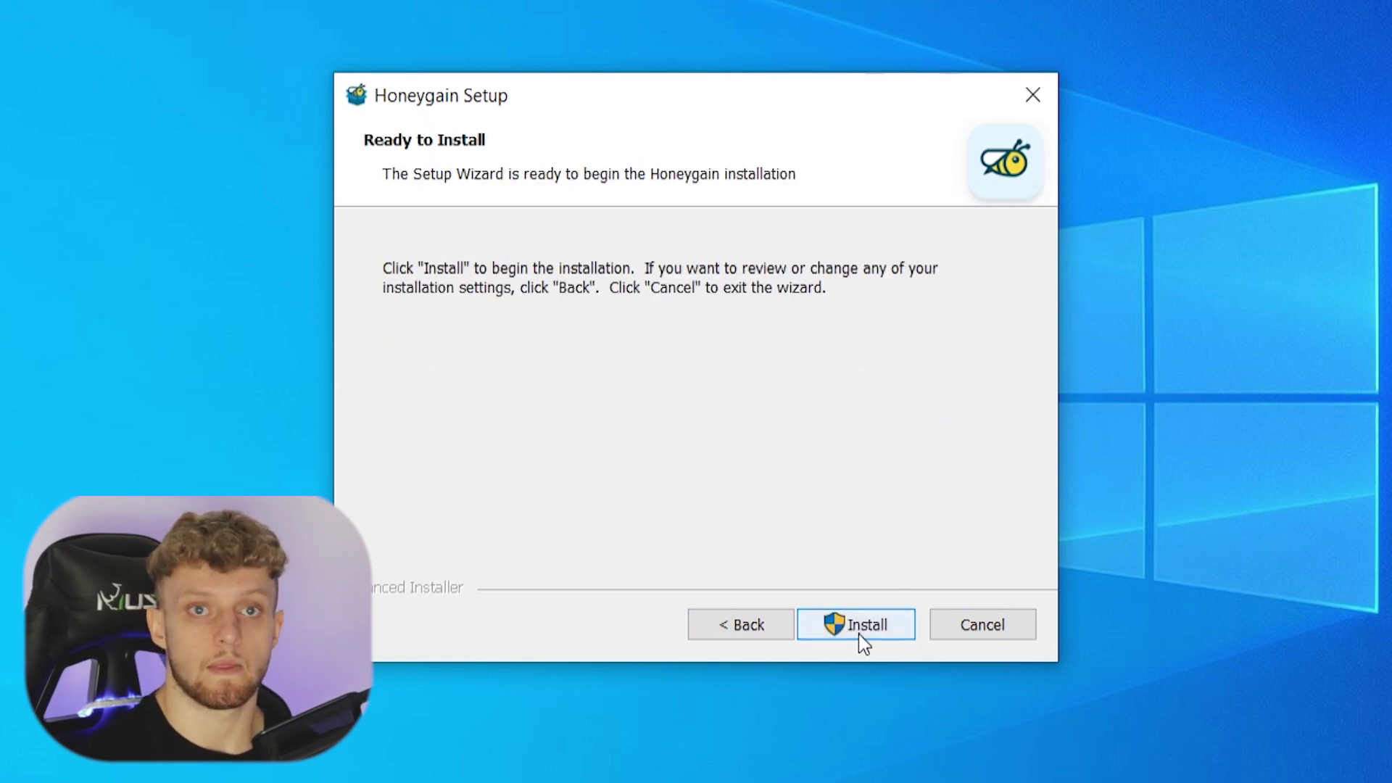
pyautogui.click(850, 632)
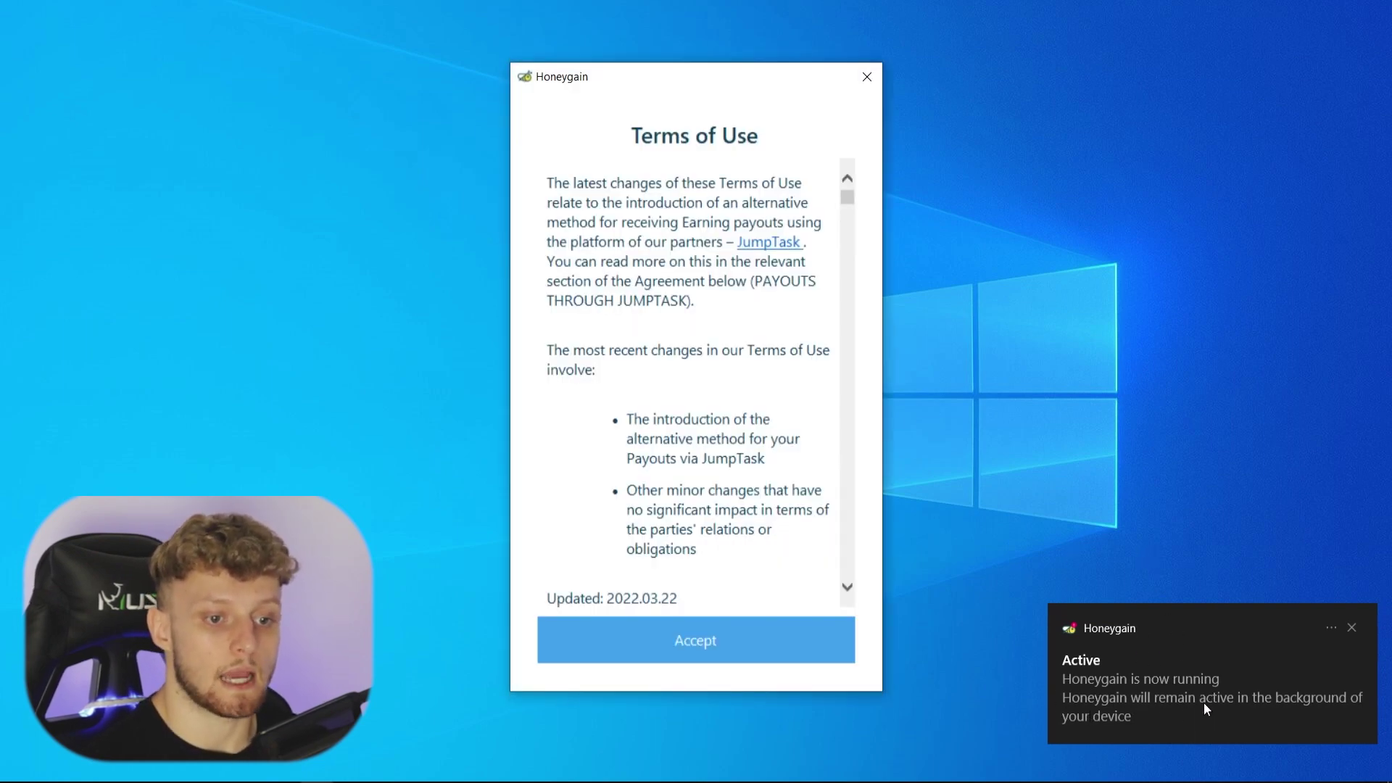
# - Accept the updated Terms of Use, skip the introduction, and dismiss the running and balance notices
pyautogui.click(1353, 626)
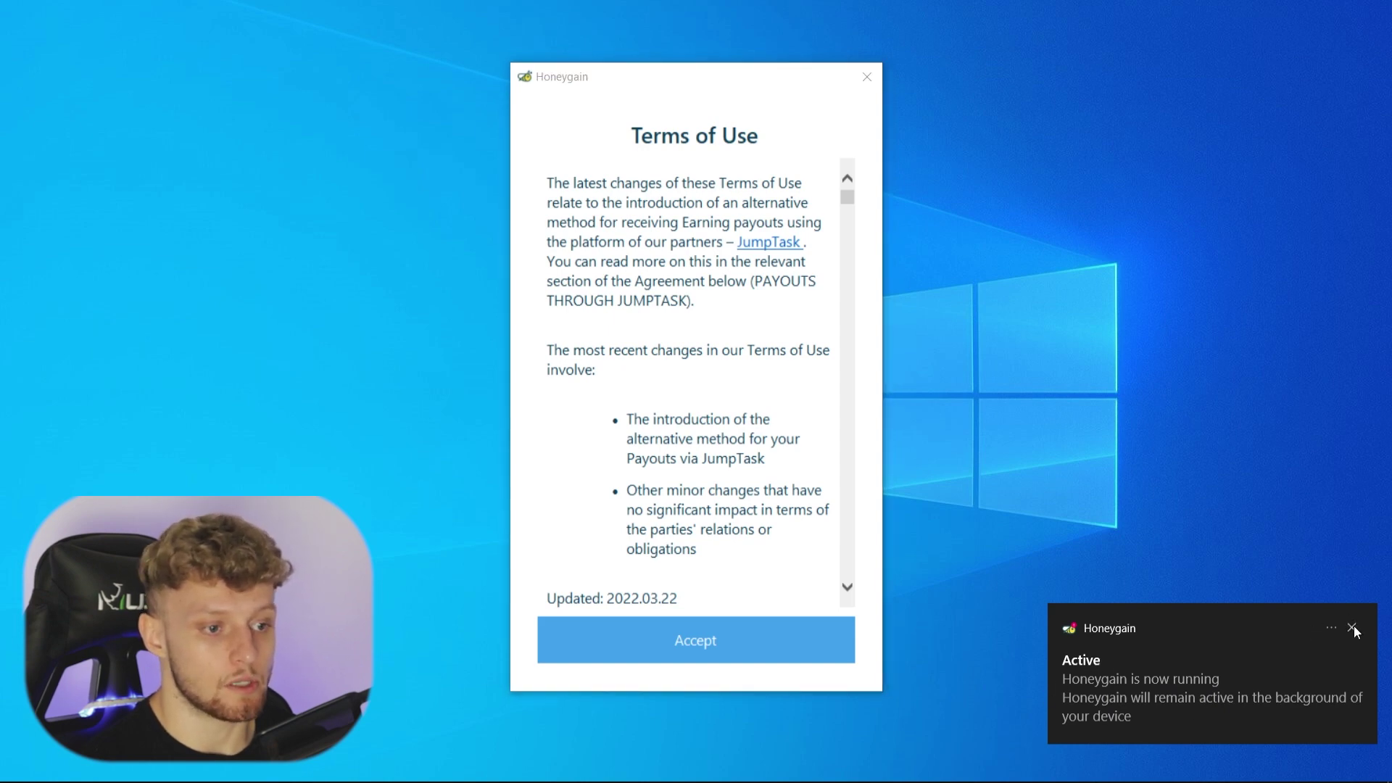
pyautogui.click(689, 644)
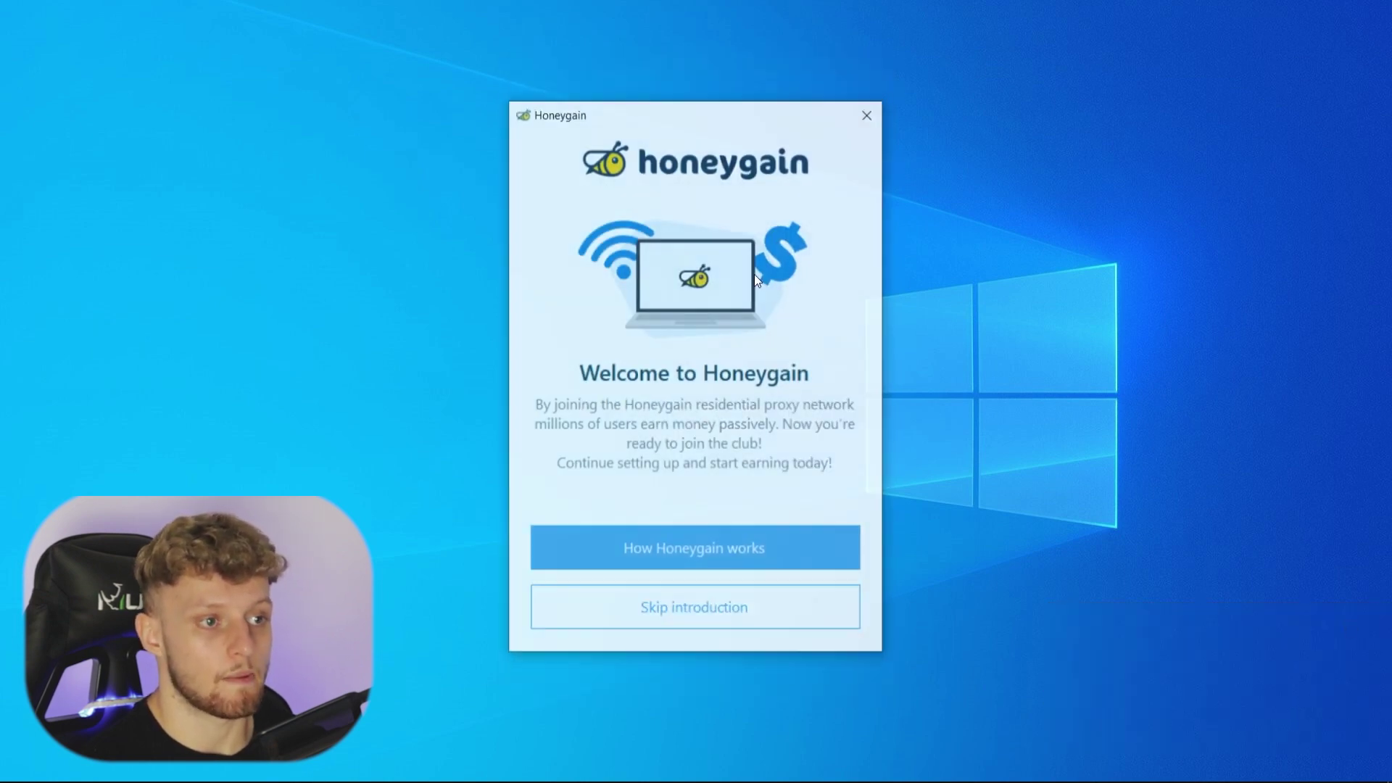
pyautogui.click(688, 611)
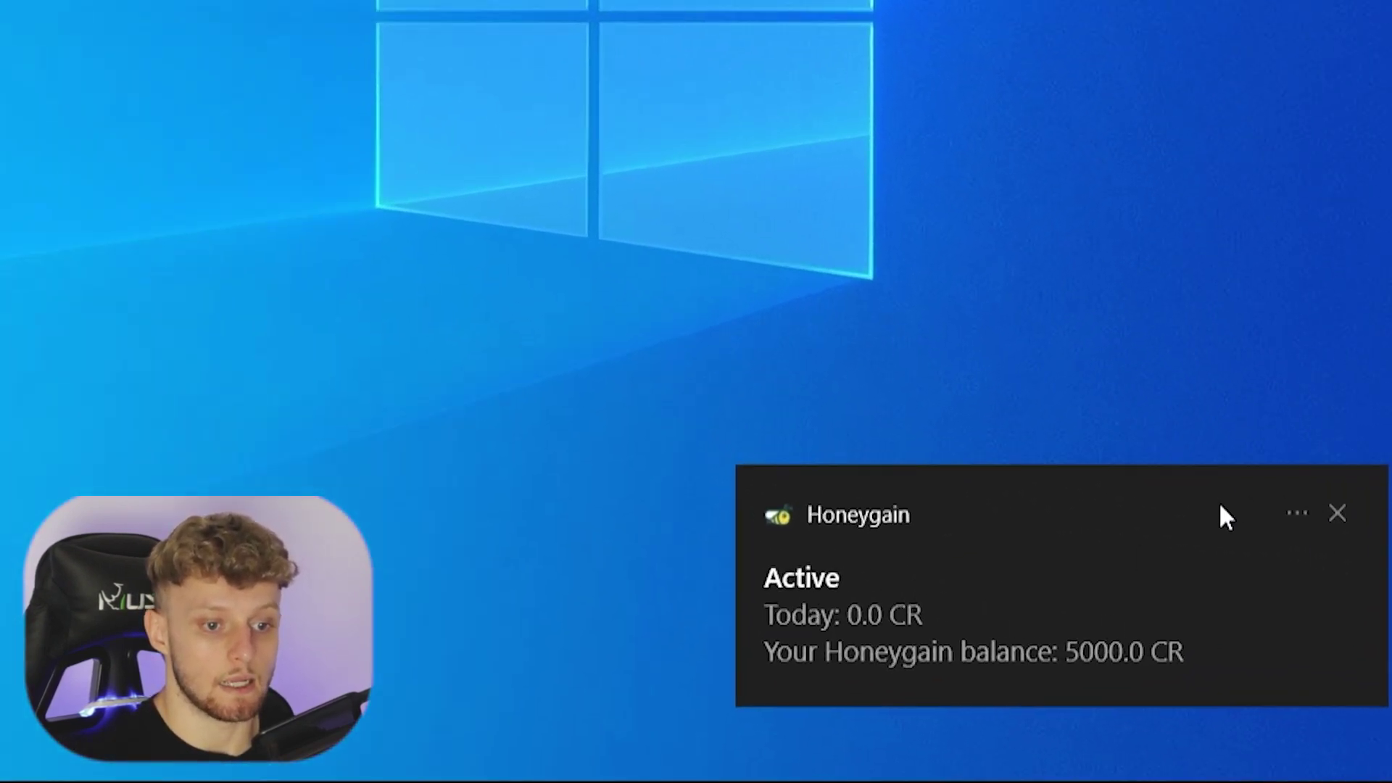
pyautogui.click(1348, 511)
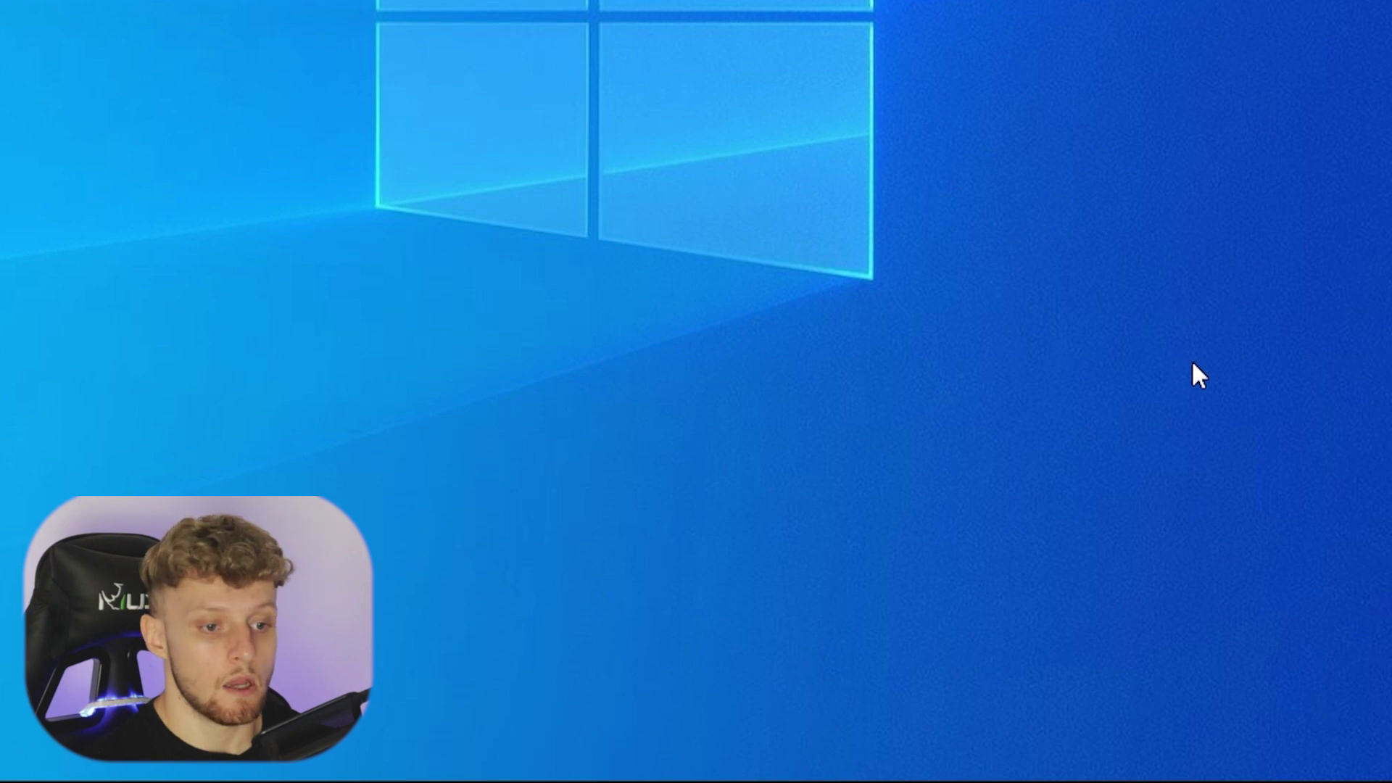
# - Open Honeygain's tray status panel from the hidden icons, showing the 5000.0 CR balance
pyautogui.moveTo(955, 754)
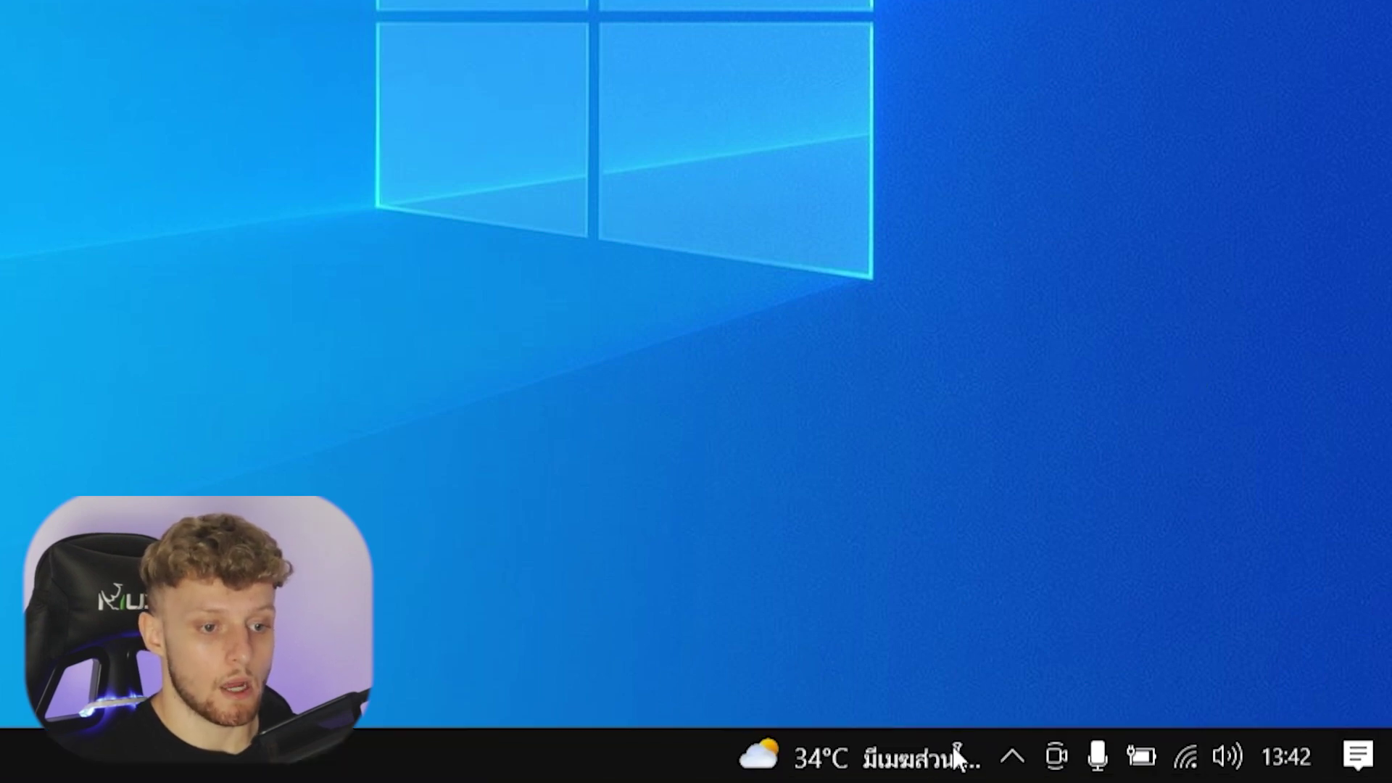
pyautogui.click(1013, 760)
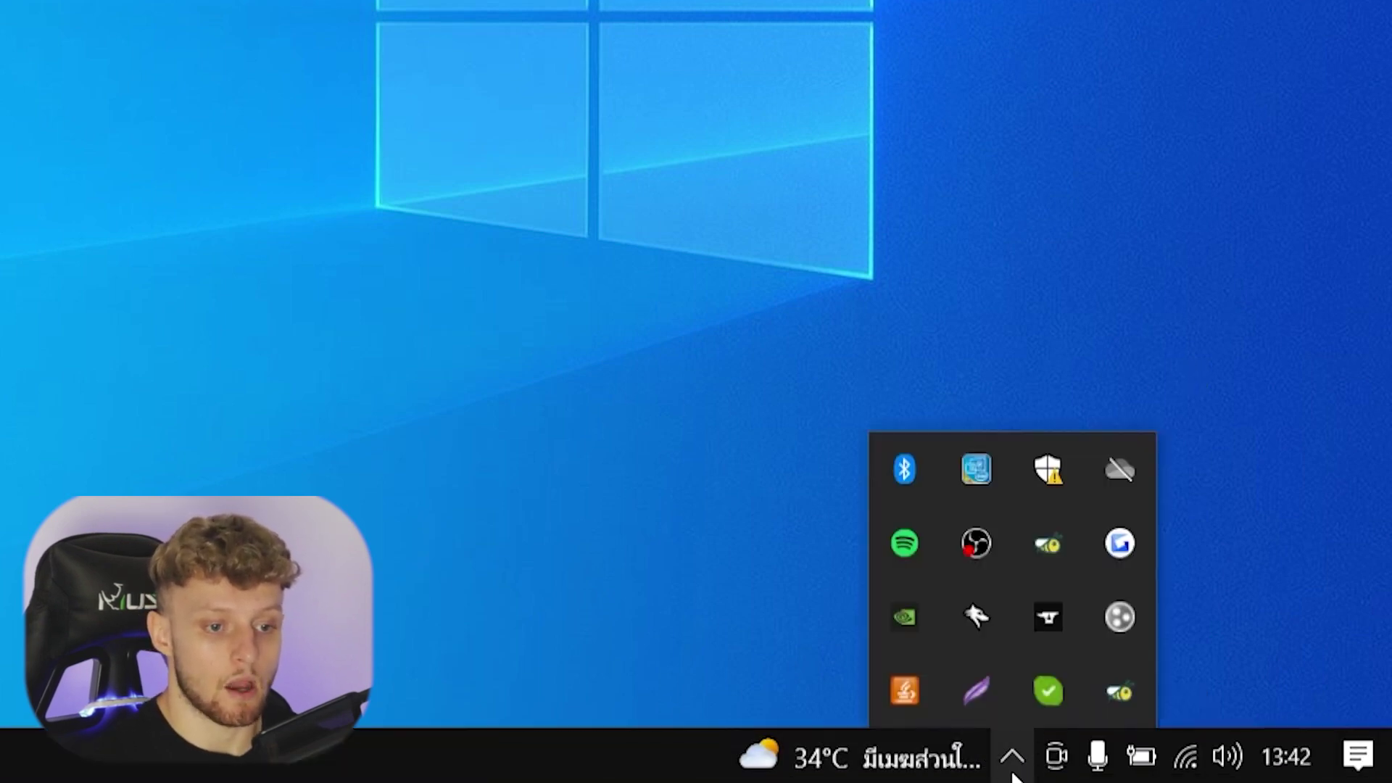
pyautogui.click(1122, 693)
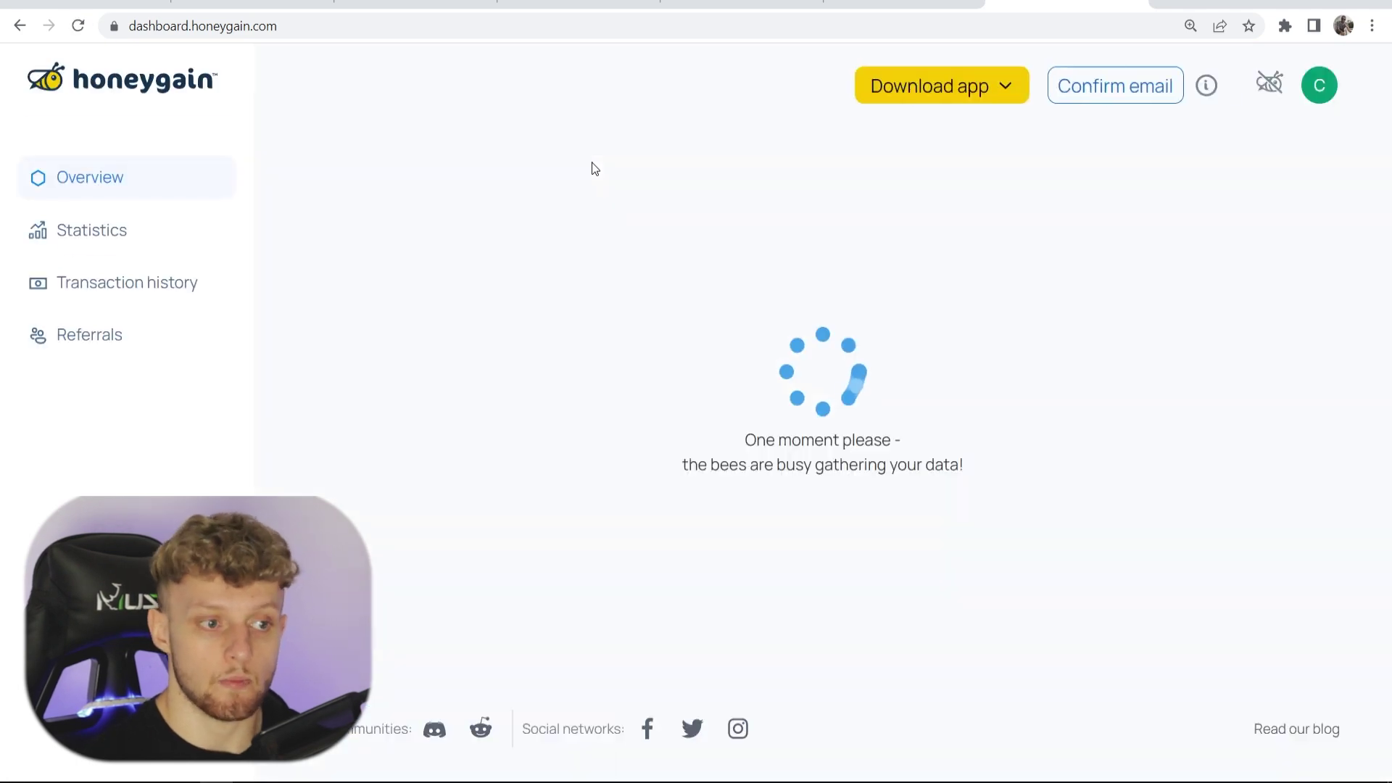
# - Enable Content Delivery on the web dashboard, then check its status in the tray panel
pyautogui.scroll(-3, 841, 304)
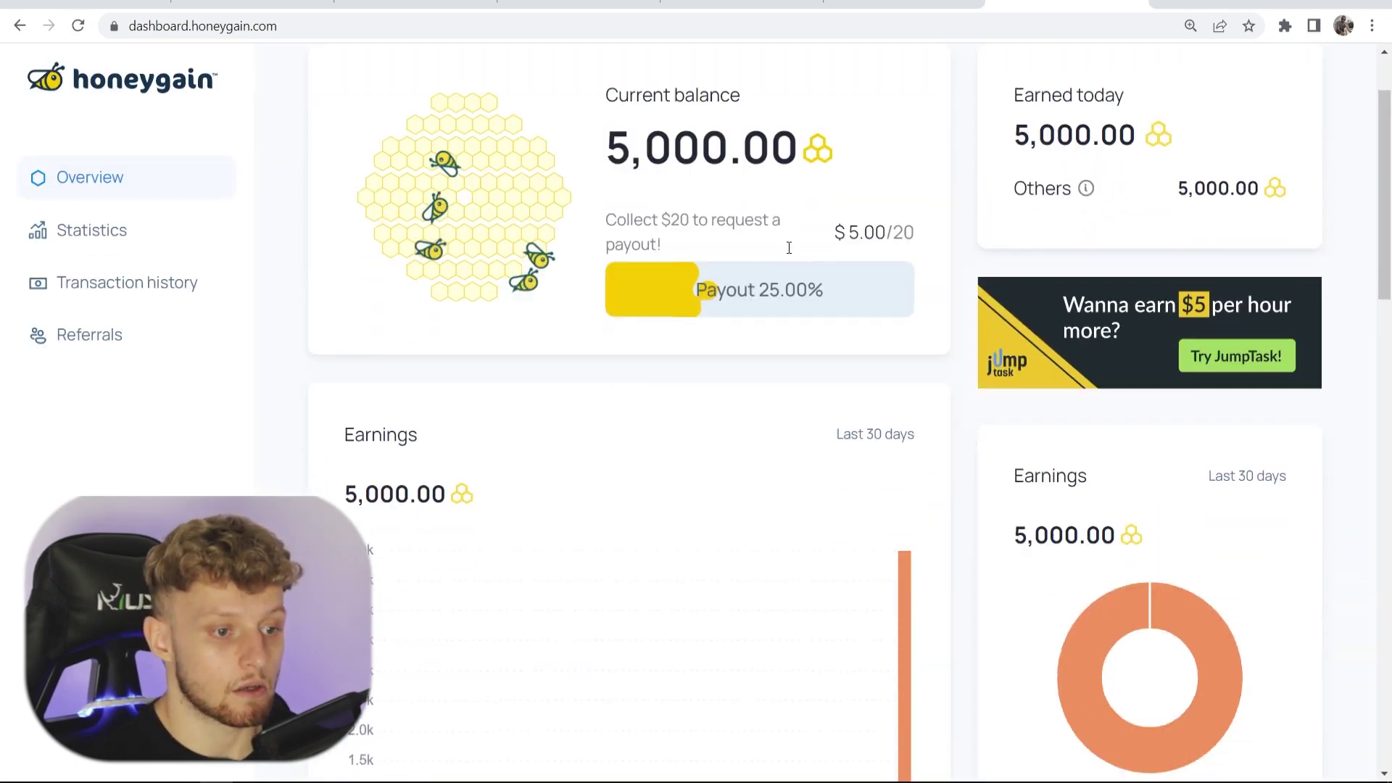
pyautogui.scroll(-1, 688, 375)
pyautogui.scroll(-1, 754, 419)
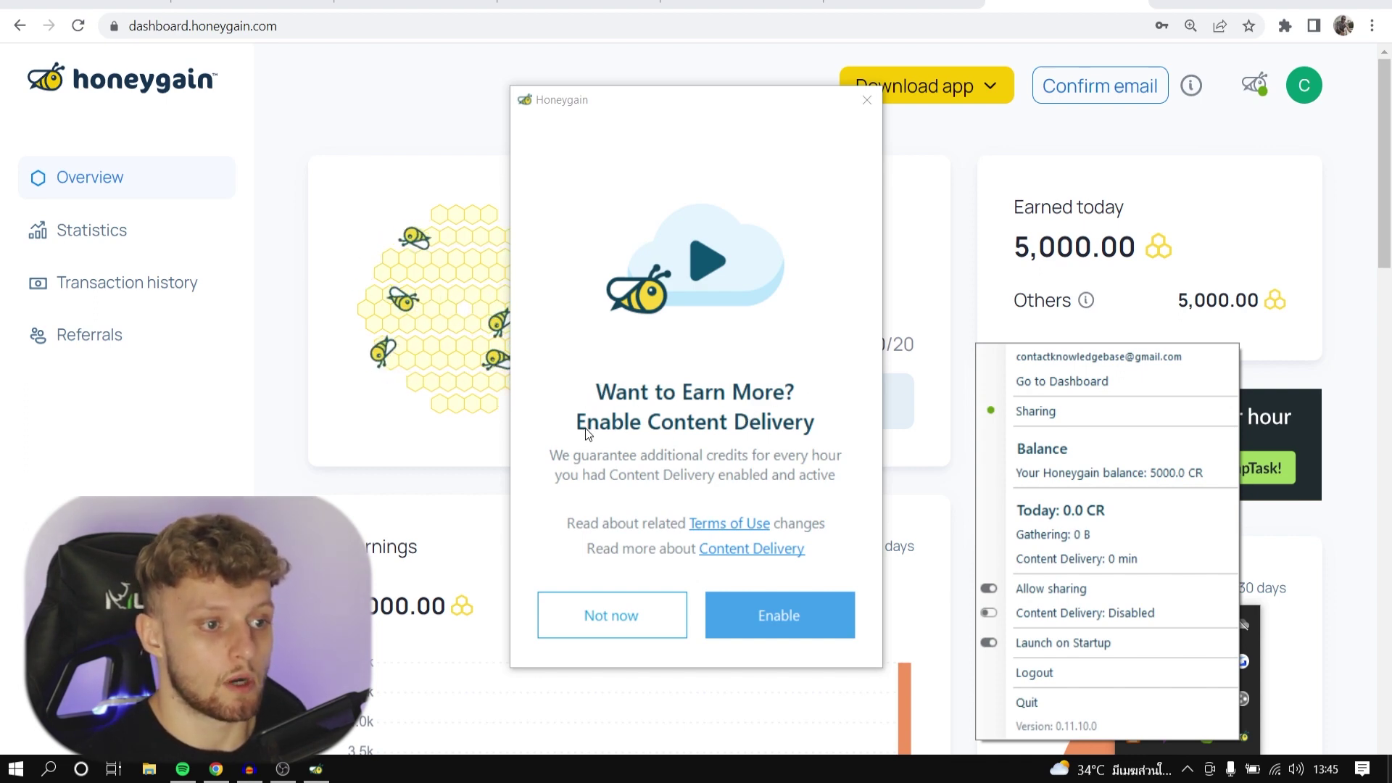
pyautogui.click(767, 617)
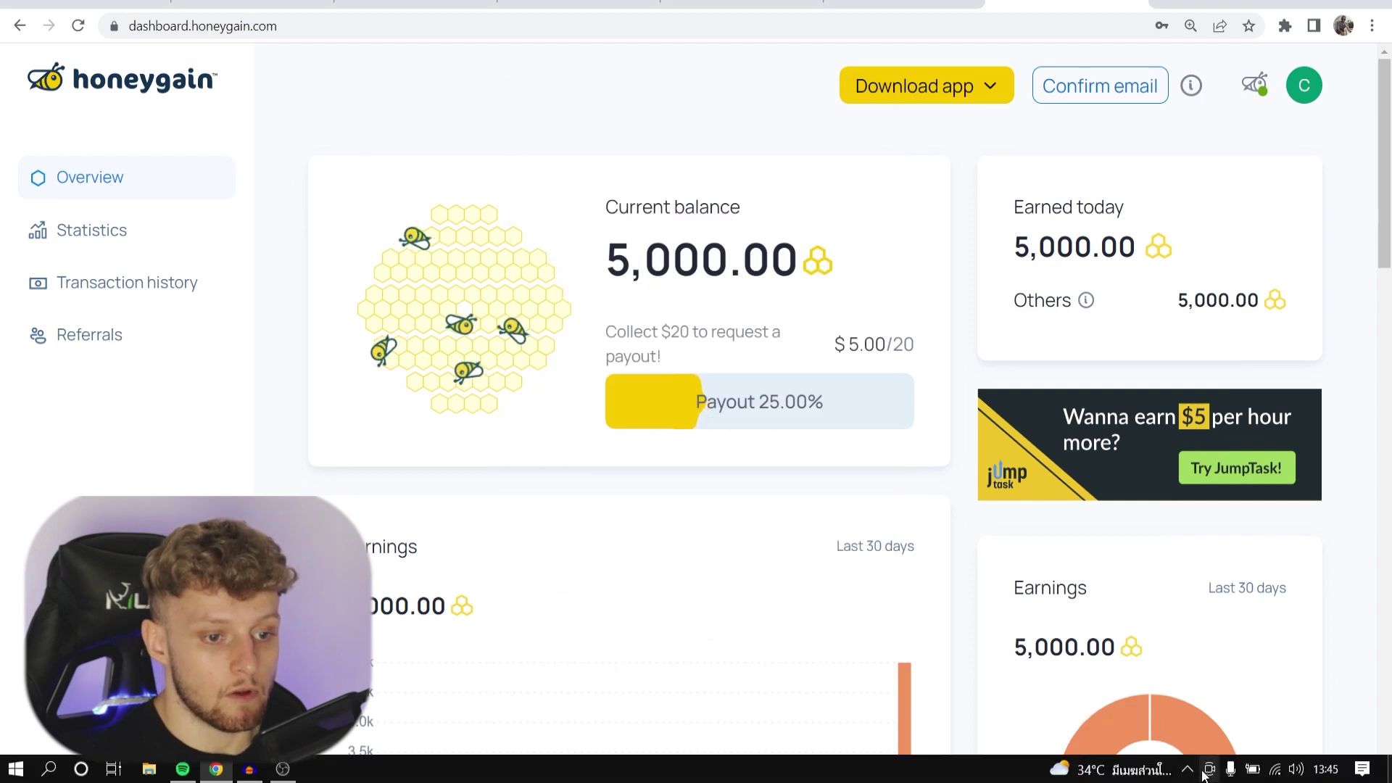
pyautogui.click(1189, 769)
pyautogui.click(1209, 741)
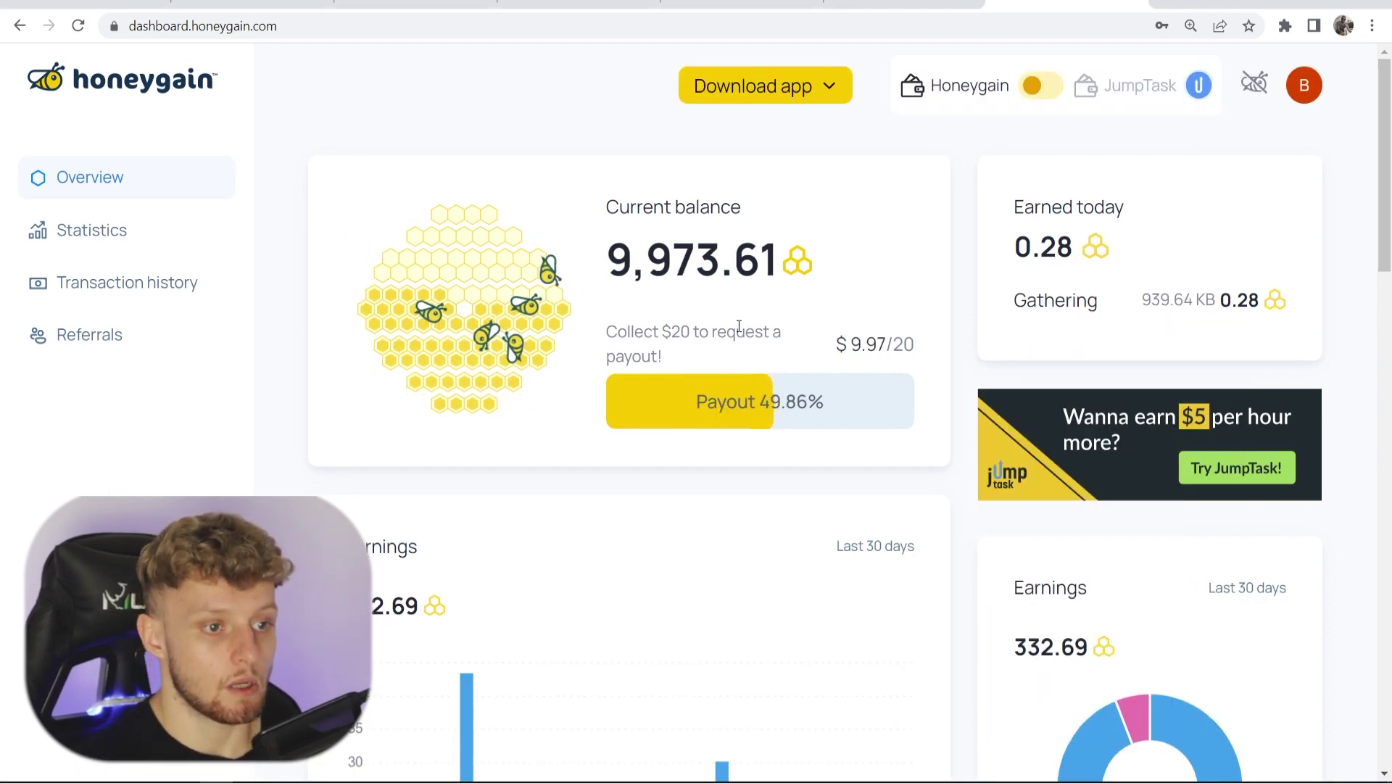
# - View the last-30-days earnings chart and the 20.64 credits bar for 18 Jul
pyautogui.scroll(-4, 738, 326)
pyautogui.moveTo(883, 631)
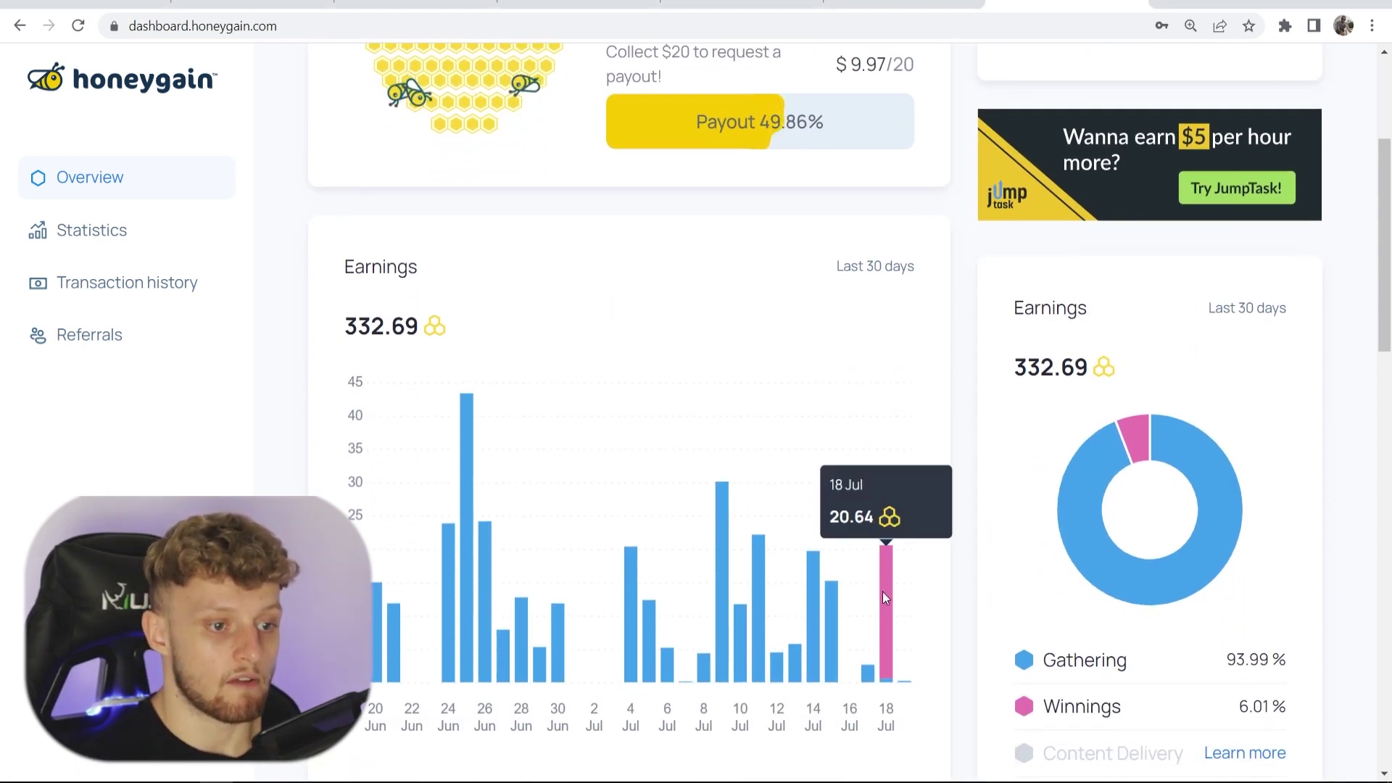